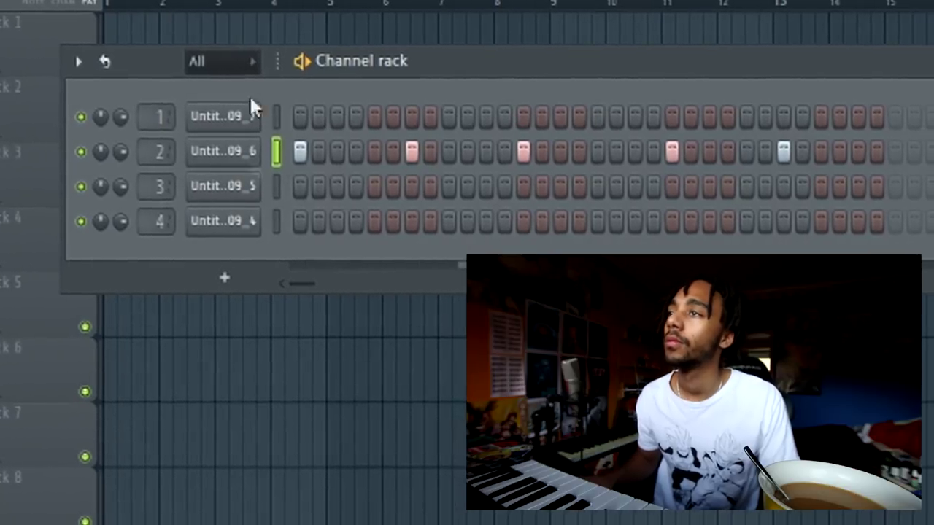
Open the channel settings of the 09_8 sample and turn on Normalize
{"action": "left_click", "coordinate": [230, 152]}
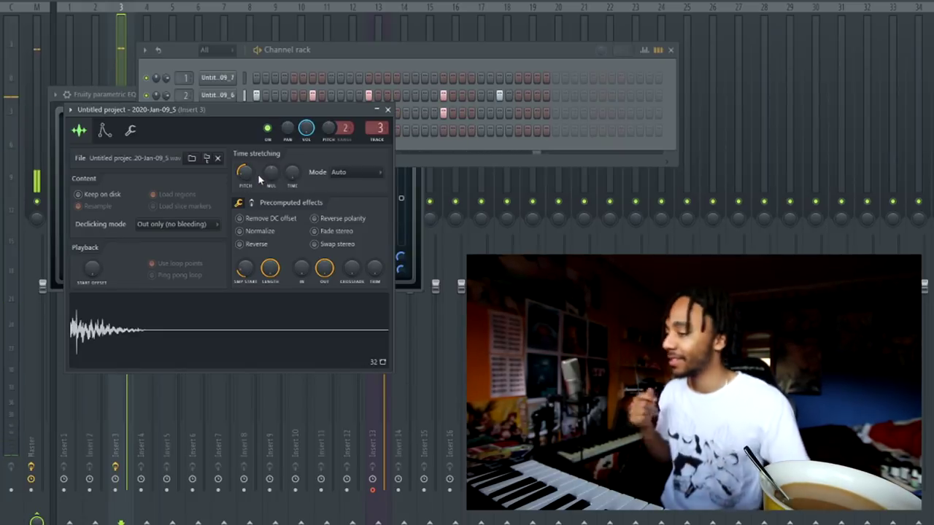
{"action": "key", "text": "Escape"}
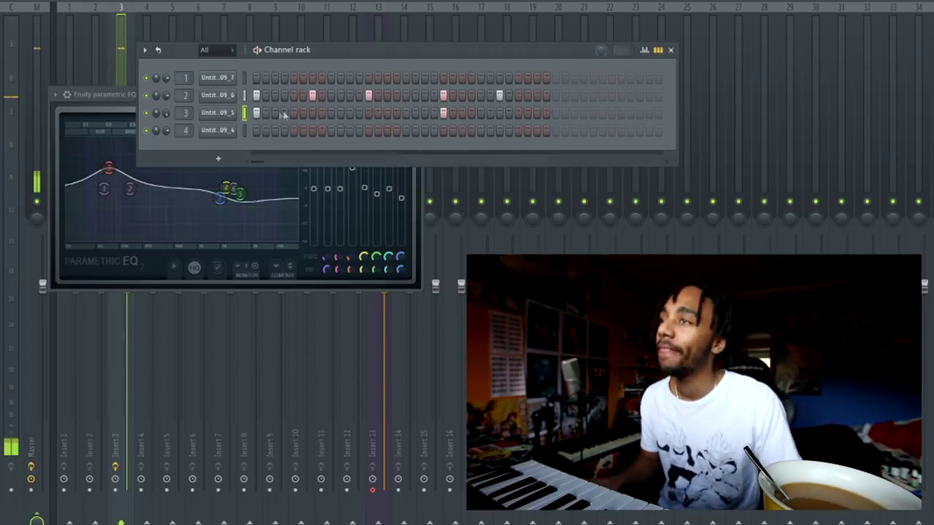
{"action": "left_click", "coordinate": [229, 81]}
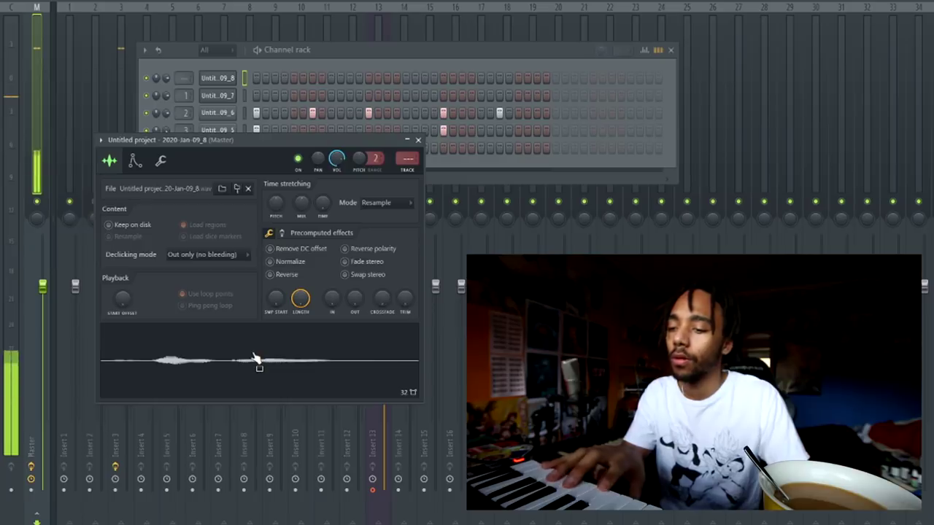
{"action": "left_click", "coordinate": [270, 261]}
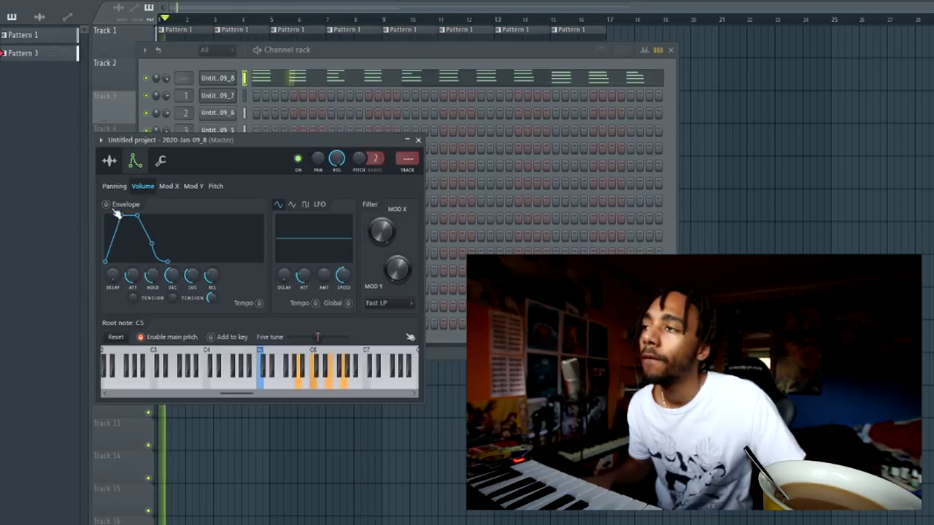
Enable the 09_8 sample's volume envelope, shorten its attack and bring its release down to zero
{"action": "mouse_move", "coordinate": [153, 284]}
{"action": "left_mouse_down"}
{"action": "mouse_move", "coordinate": [152, 271]}
{"action": "mouse_move", "coordinate": [155, 291]}
{"action": "left_mouse_up"}
{"action": "left_click_drag", "start_coordinate": [211, 281], "coordinate": [211, 297]}
{"action": "left_click_drag", "start_coordinate": [152, 277], "coordinate": [153, 286]}
{"action": "key", "text": "Escape"}
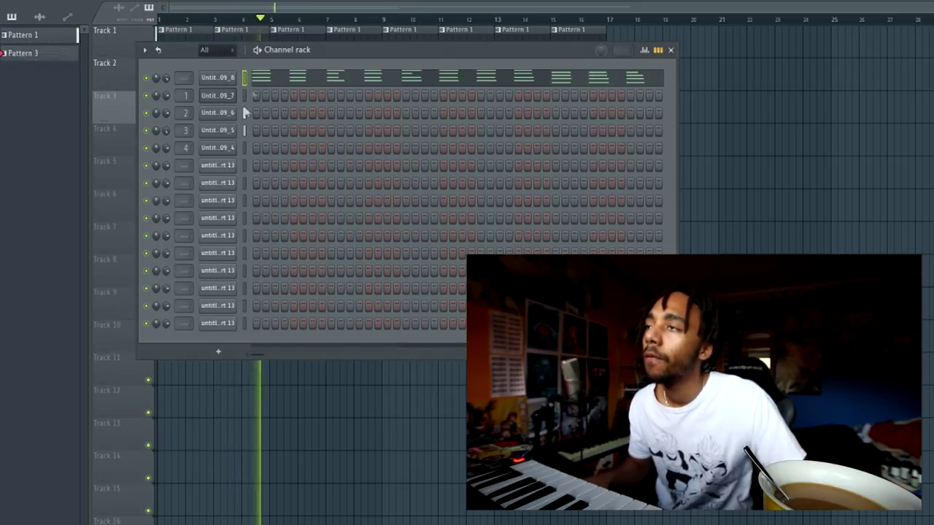
Review the 09_8 channel's sample, miscellaneous and volume envelope settings
{"action": "left_click", "coordinate": [222, 85]}
{"action": "left_click", "coordinate": [109, 161]}
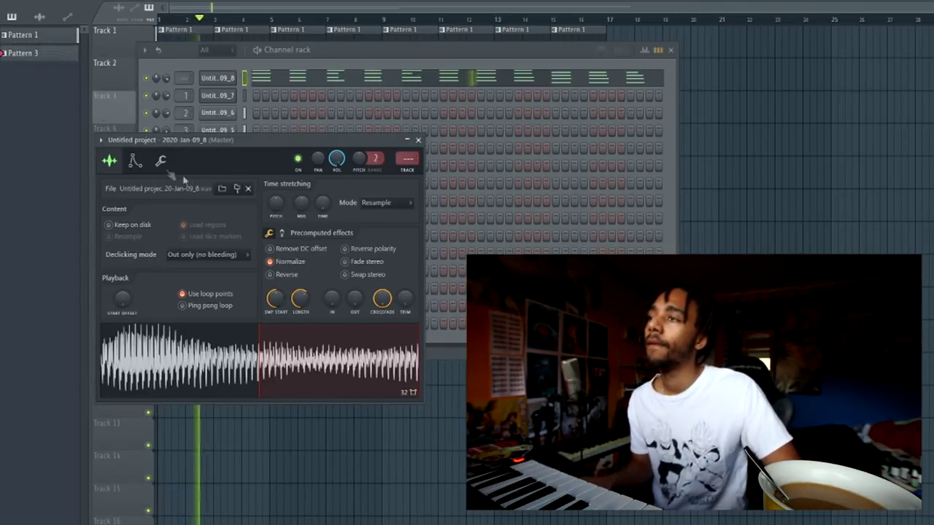
{"action": "left_click", "coordinate": [161, 161]}
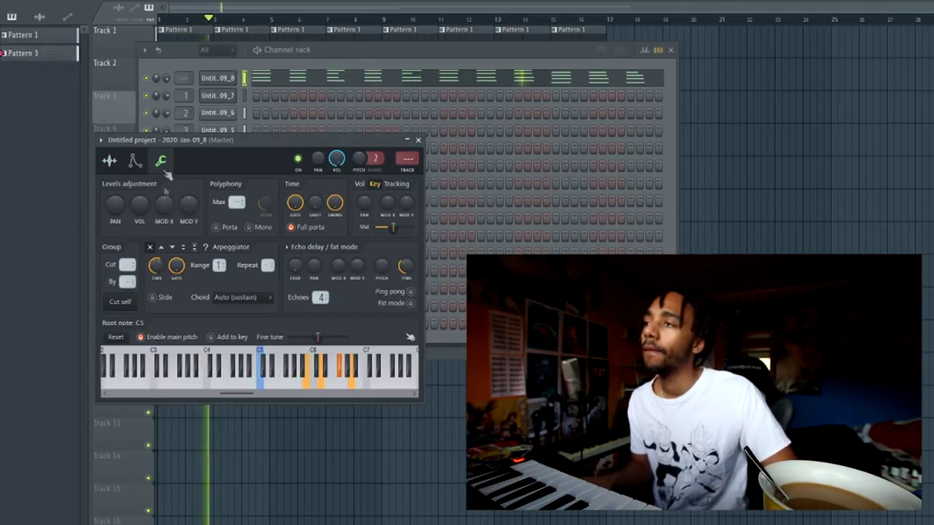
{"action": "left_click", "coordinate": [135, 161]}
{"action": "left_click", "coordinate": [143, 186]}
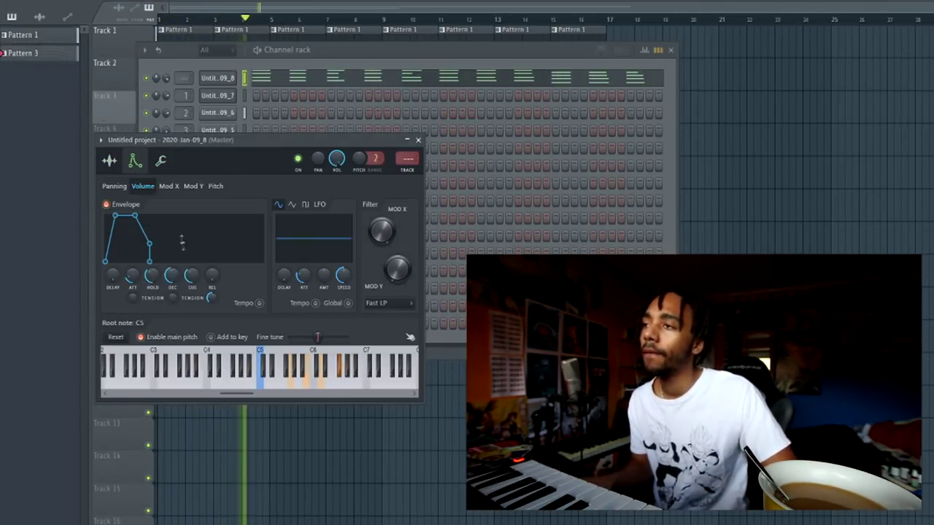
{"action": "key", "text": "Escape"}
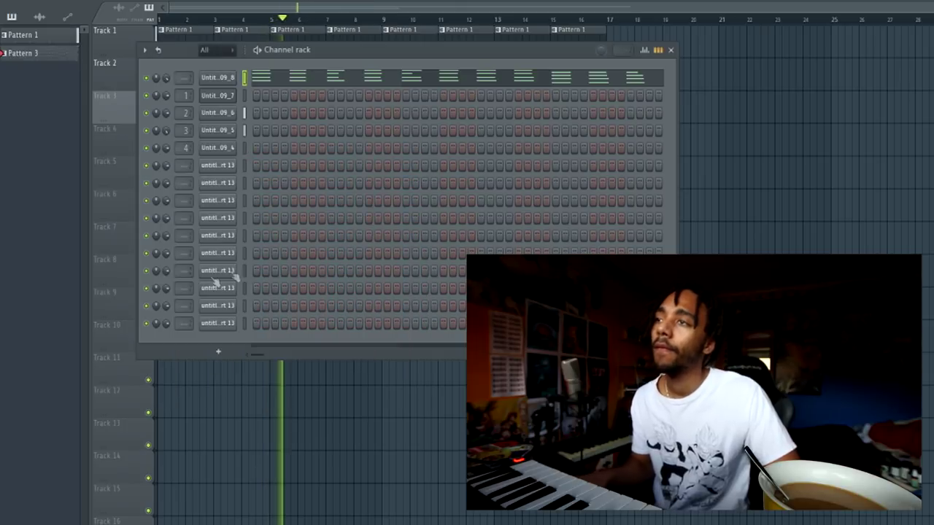
Check the sampler settings of the 09_7, 09_6 and 09_5 channels one after another
{"action": "left_click", "coordinate": [217, 96]}
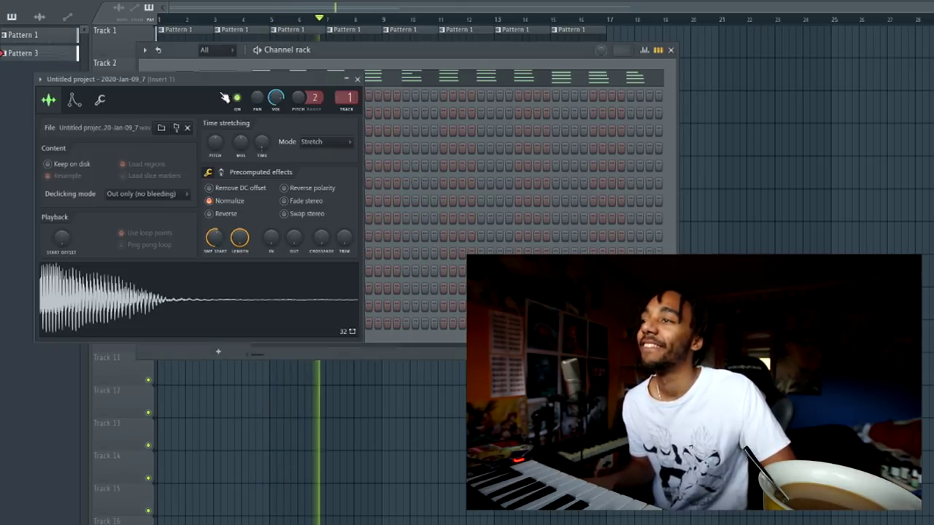
{"action": "key", "text": "Escape"}
{"action": "left_click", "coordinate": [220, 113]}
{"action": "key", "text": "Escape"}
{"action": "left_click", "coordinate": [221, 131]}
{"action": "key", "text": "Escape"}
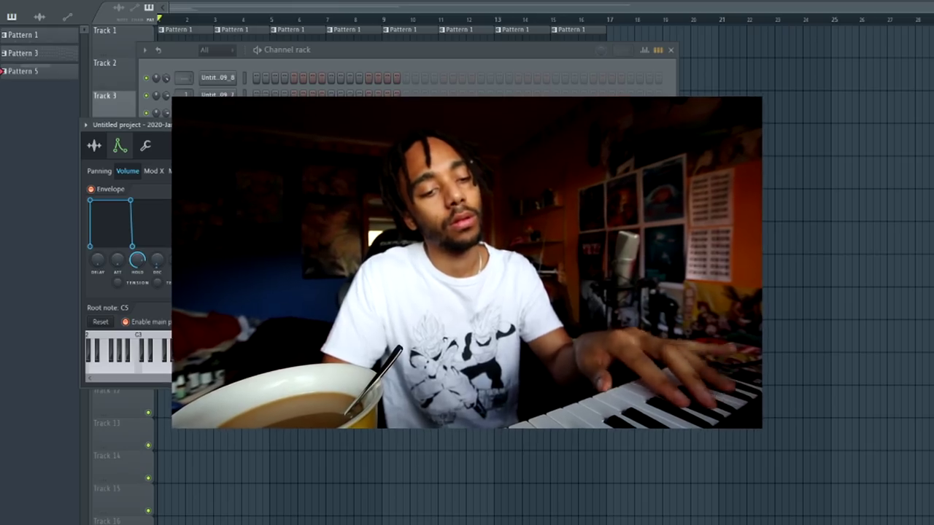
Play the song and place a second Pattern 3 clip on Track 2 starting at bar 9
{"action": "key", "text": "space"}
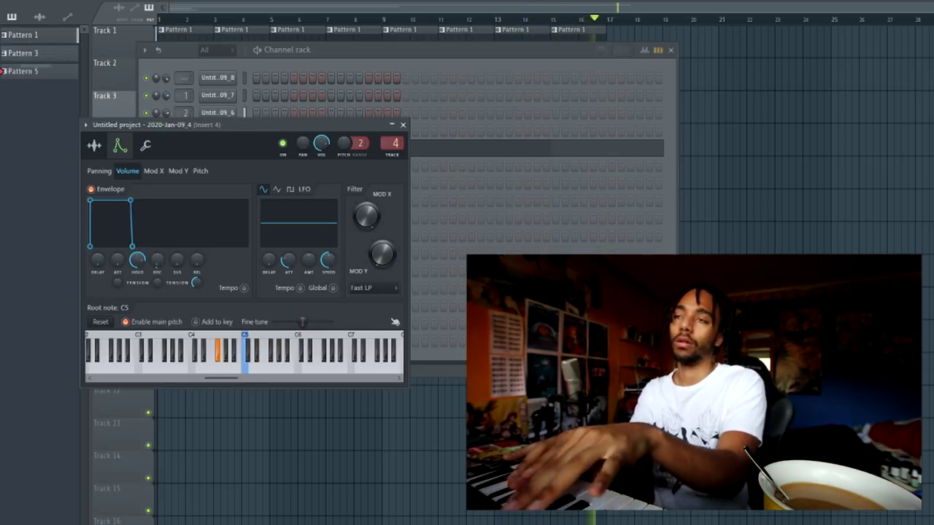
{"action": "left_click", "coordinate": [738, 121]}
{"action": "left_click_drag", "start_coordinate": [432, 123], "coordinate": [200, 58]}
{"action": "left_click_drag", "start_coordinate": [237, 83], "coordinate": [455, 69]}
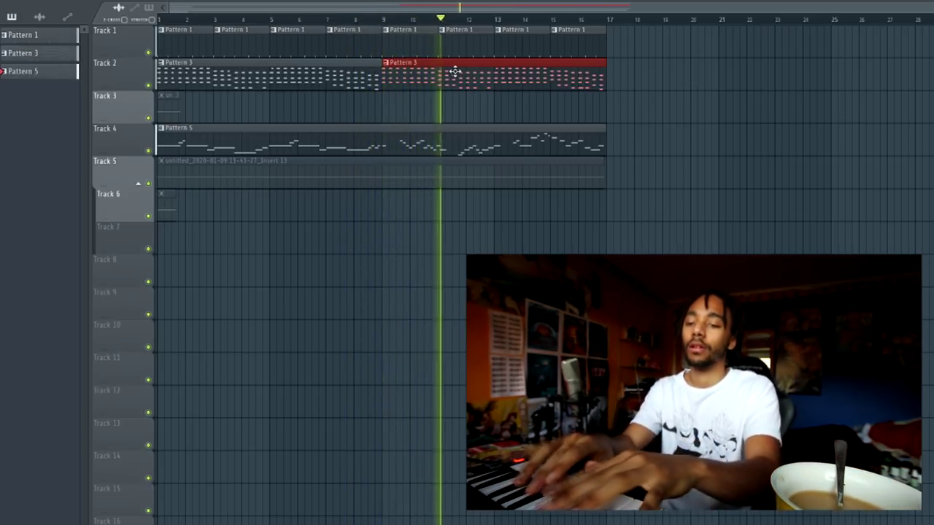
Advance the pattern selection by four patterns
{"action": "key", "text": "plus"}
{"action": "key", "text": "plus"}
{"action": "key", "text": "plus"}
{"action": "key", "text": "plus"}
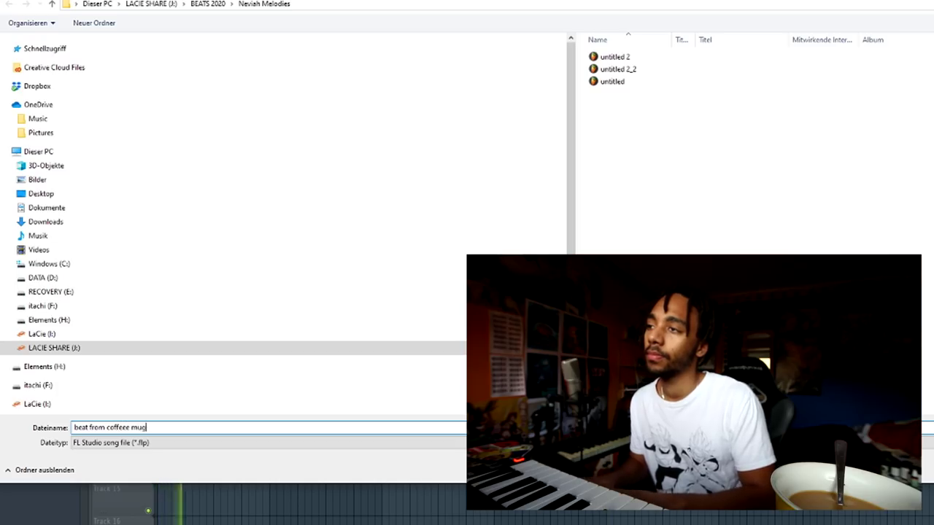
Name the song file "beat from coffeee mug" for saving in the Neviah Melodies folder
{"action": "type", "text": "sh"}
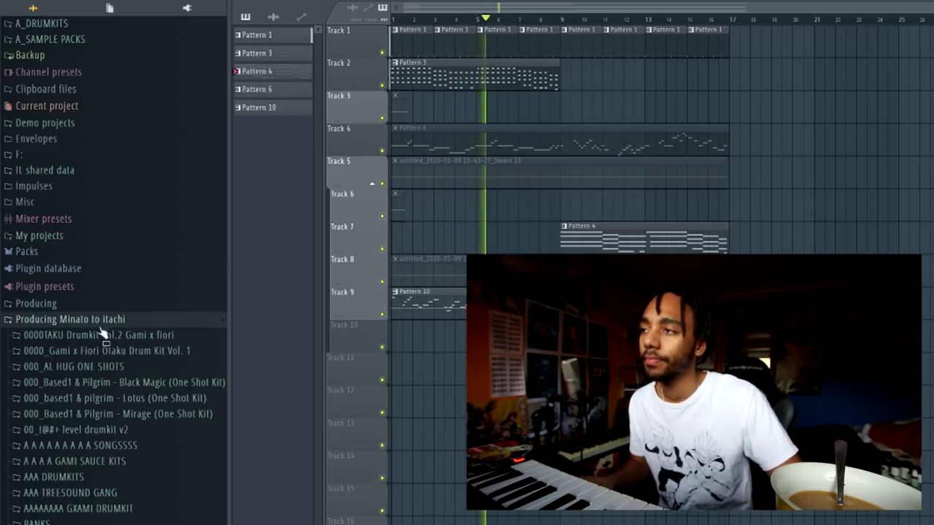
{"action": "left_click", "coordinate": [104, 319]}
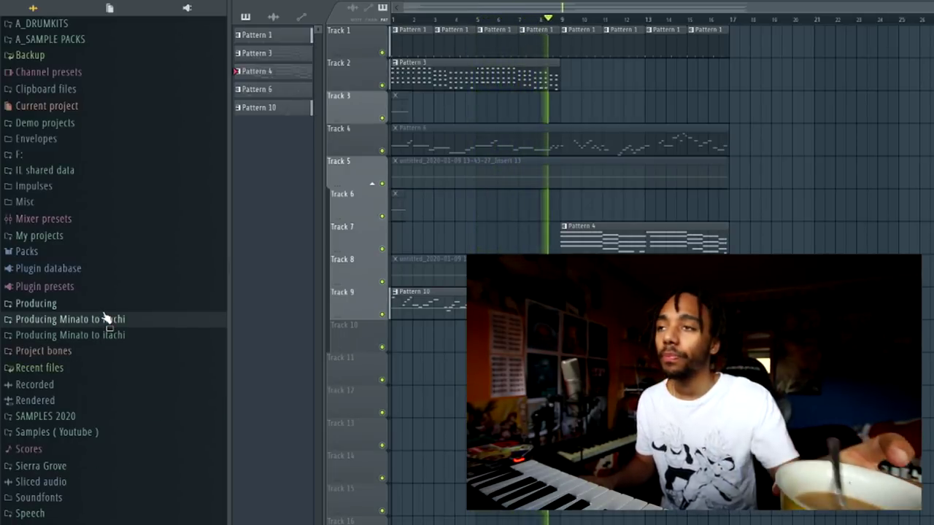
{"action": "key", "text": "alt+F8"}
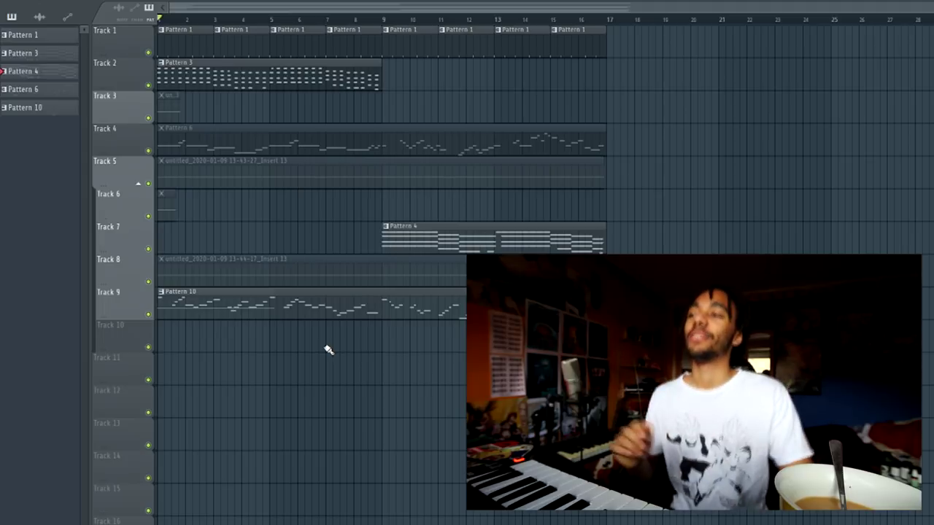
{"action": "key", "text": "alt+F8"}
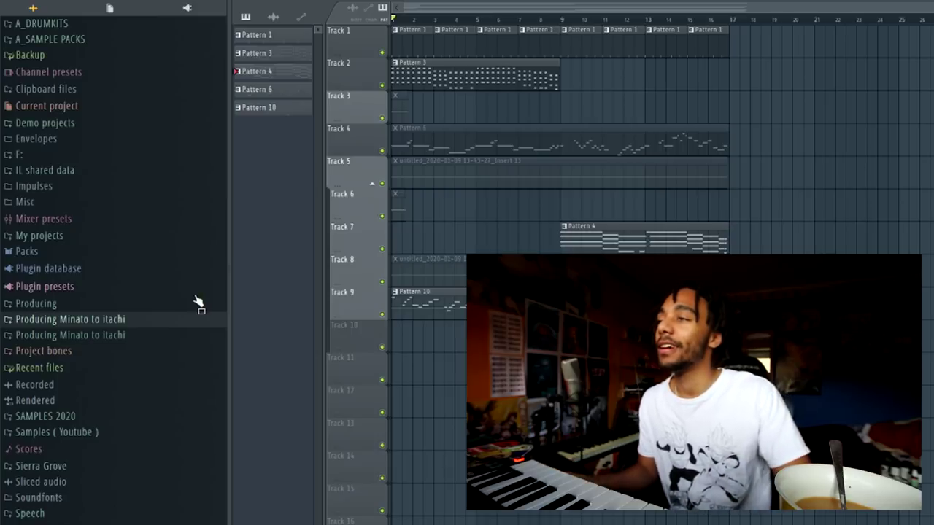
Browse the Producing Minato to itachi library to the Claps folder of 0000_Gami x Fiori Otaku Drum Kit Vol. 1
{"action": "left_click", "coordinate": [103, 321]}
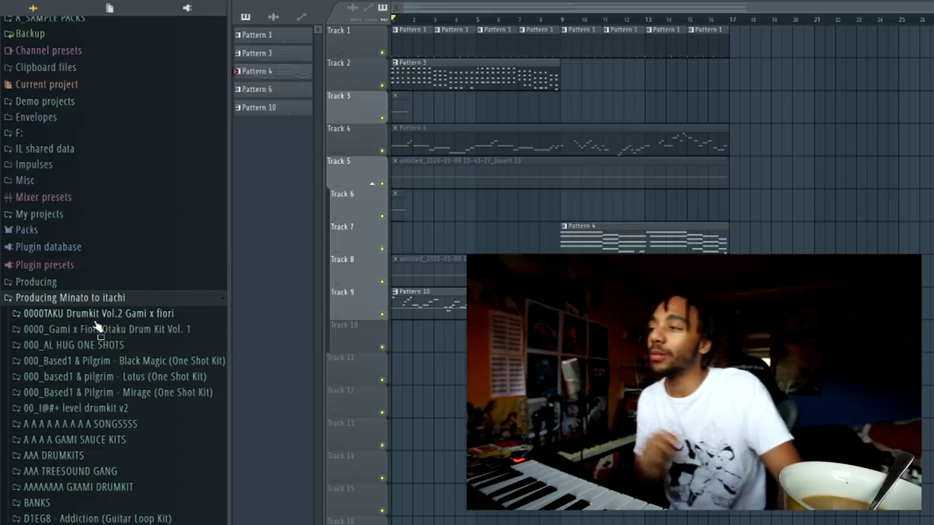
{"action": "scroll", "coordinate": [128, 328], "scroll_direction": "down", "scroll_amount": 2}
{"action": "left_click", "coordinate": [135, 243]}
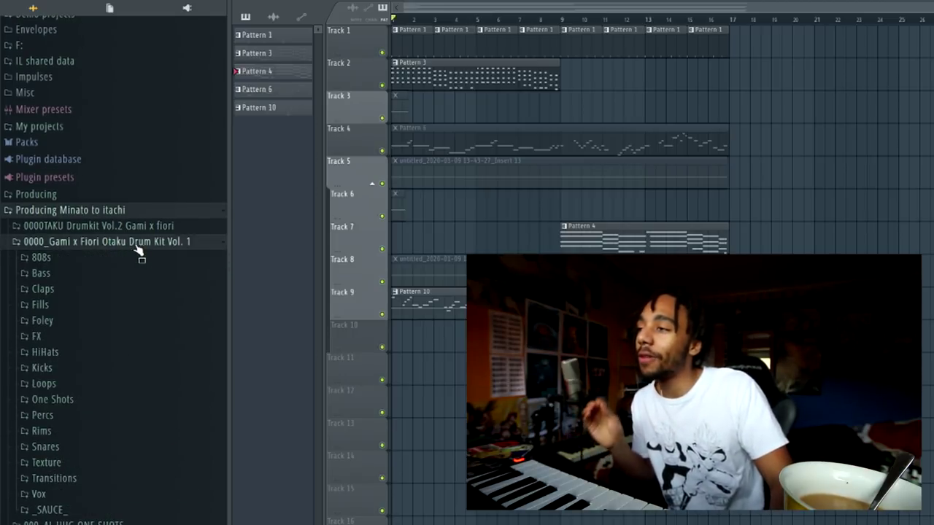
{"action": "left_click", "coordinate": [99, 292]}
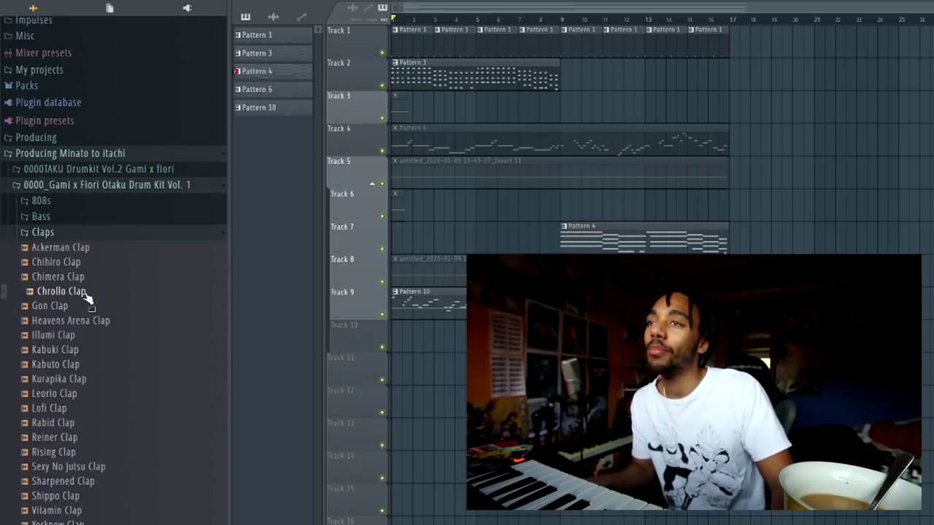
Add the Chrollo Clap sample as a new channel at the top of the channel rack
{"action": "key", "text": "alt+F8"}
{"action": "key", "text": "F6"}
{"action": "key", "text": "alt+F8"}
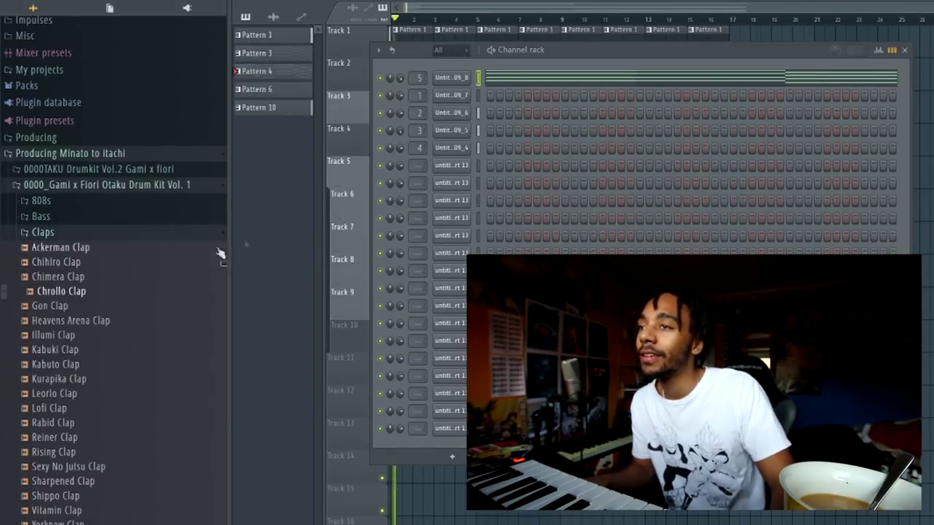
{"action": "left_click_drag", "start_coordinate": [79, 294], "coordinate": [236, 66]}
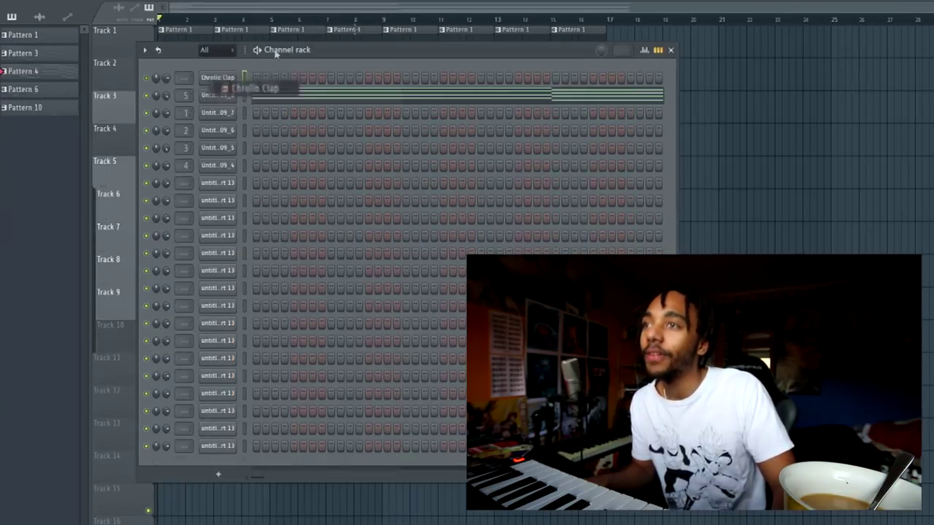
In Pattern 1, place a Chrollo Clap hit on step 9 and fill the Gundam Hat #2 channel every 2 steps
{"action": "key", "text": "1"}
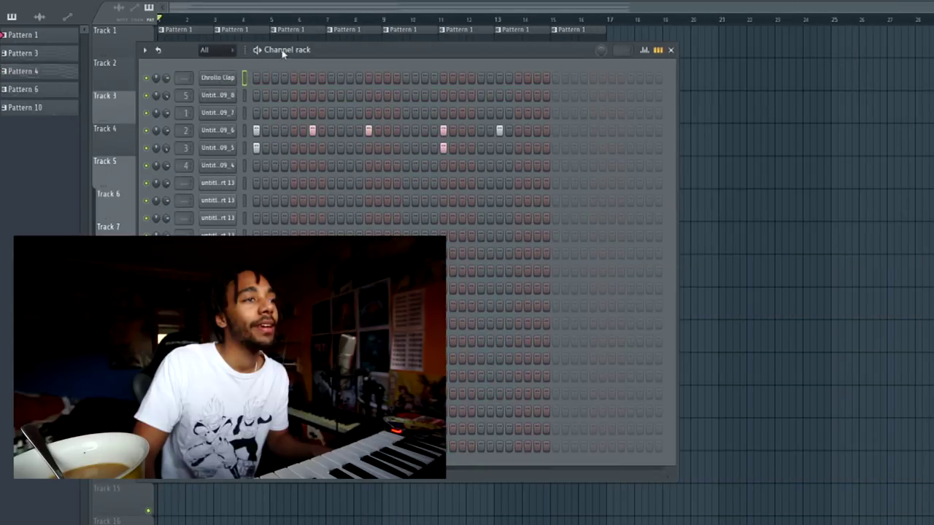
{"action": "left_click", "coordinate": [330, 79]}
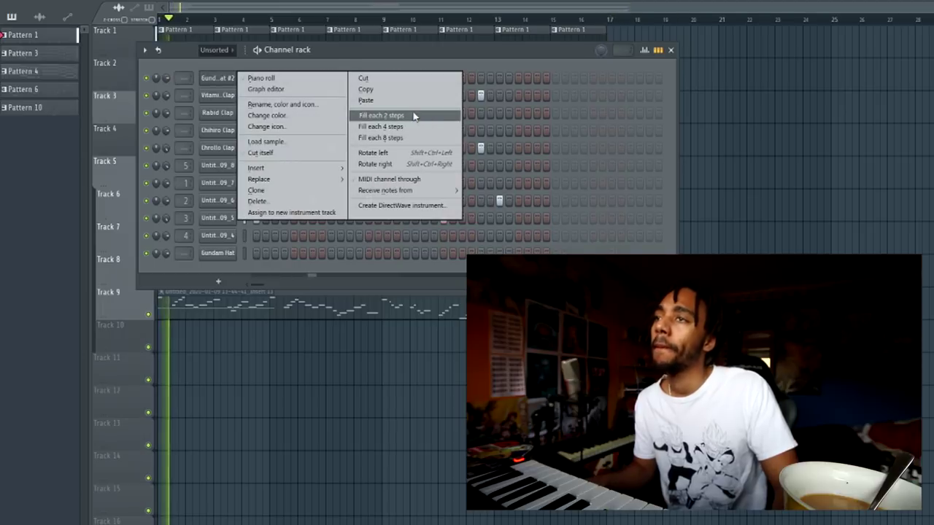
{"action": "left_click", "coordinate": [416, 117]}
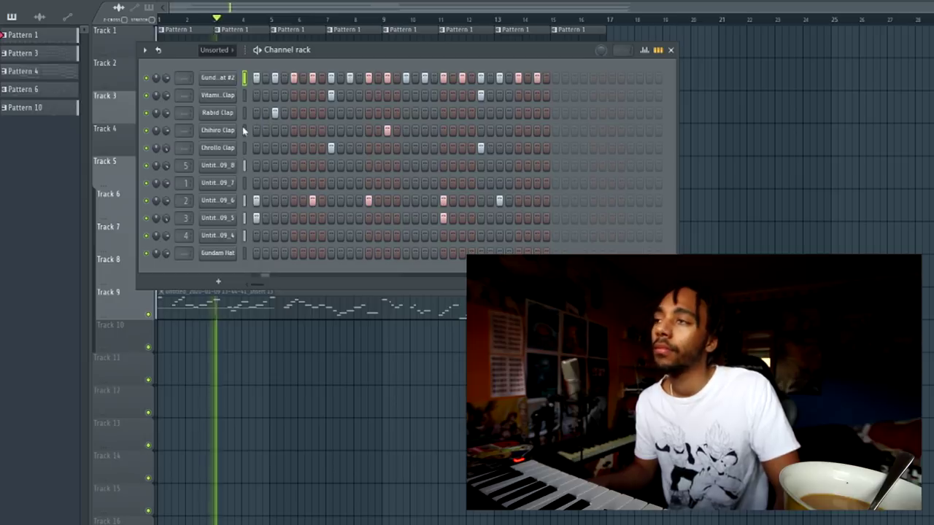
Add the Jojo 808 sample from the drum kit's 808s folder as a new channel above Gundam Hat #2
{"action": "mouse_move", "coordinate": [2, 95]}
{"action": "left_click", "coordinate": [62, 59]}
{"action": "scroll", "coordinate": [82, 124], "scroll_direction": "up", "scroll_amount": 3}
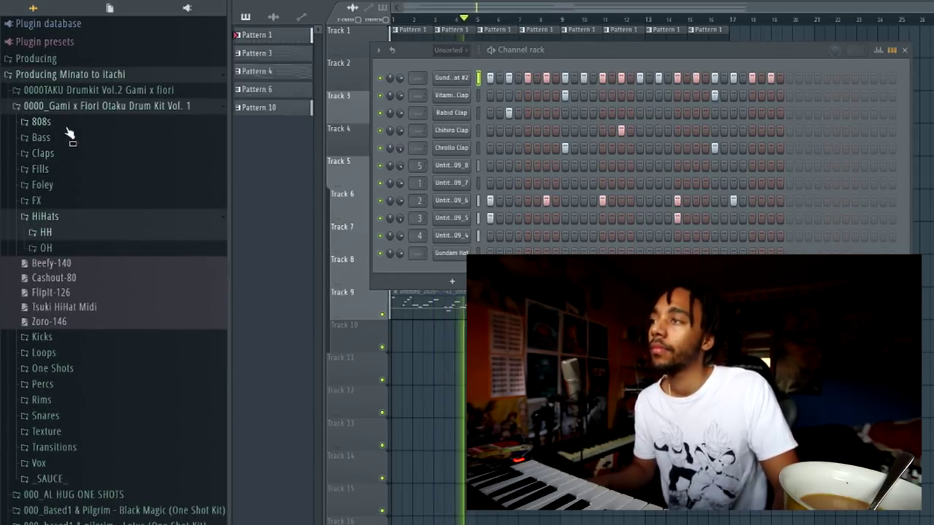
{"action": "left_click", "coordinate": [65, 126]}
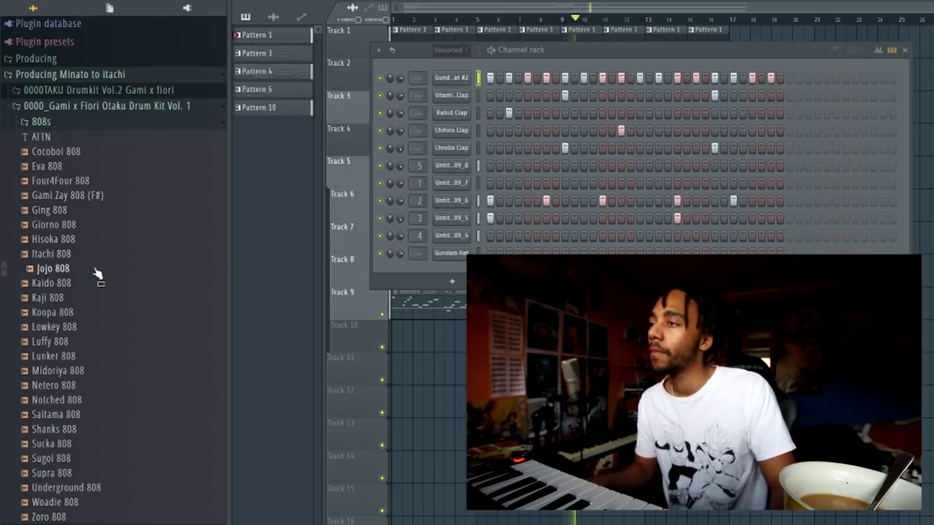
{"action": "left_click_drag", "start_coordinate": [93, 278], "coordinate": [227, 88]}
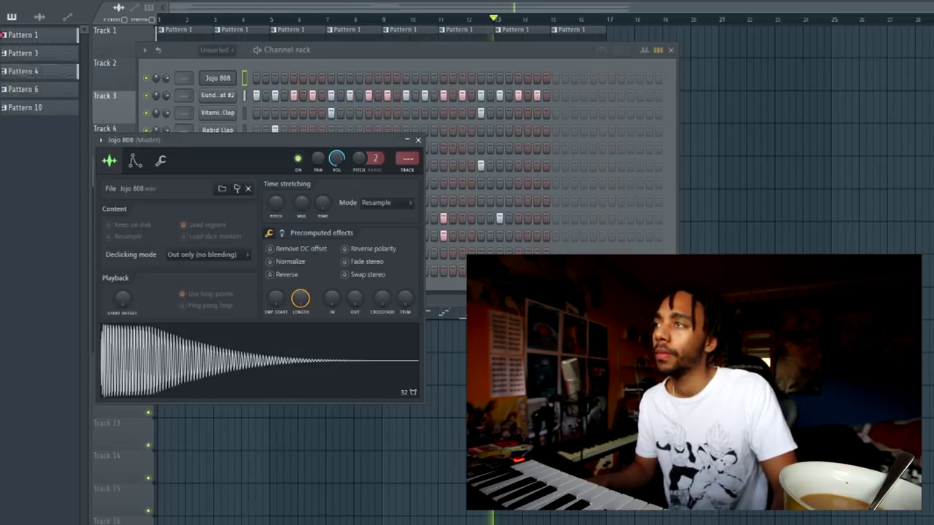
Save the project
{"action": "left_click", "coordinate": [12, 1]}
{"action": "left_click", "coordinate": [29, 5]}
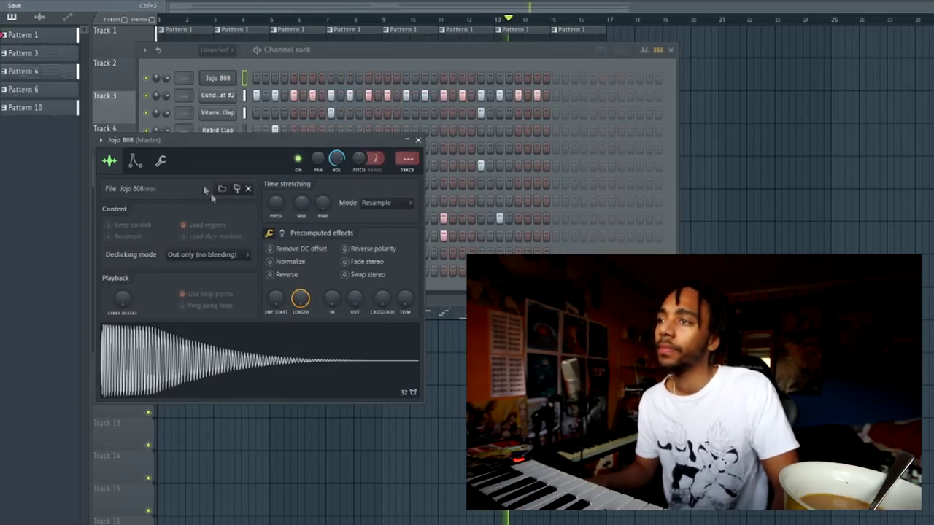
Raise the Jojo 808 sample's Out fade to shorten its tail and check its miscellaneous channel settings
{"action": "left_click_drag", "start_coordinate": [354, 298], "coordinate": [354, 277]}
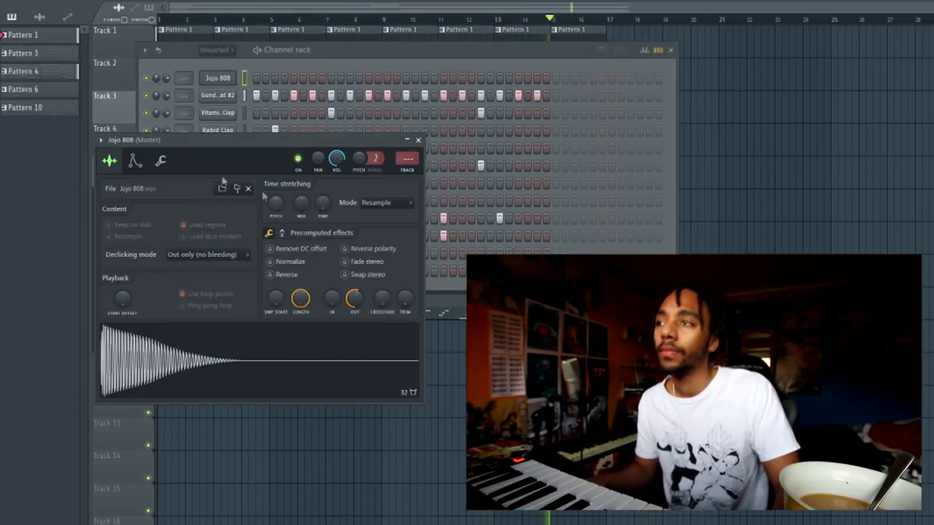
{"action": "left_click", "coordinate": [161, 161]}
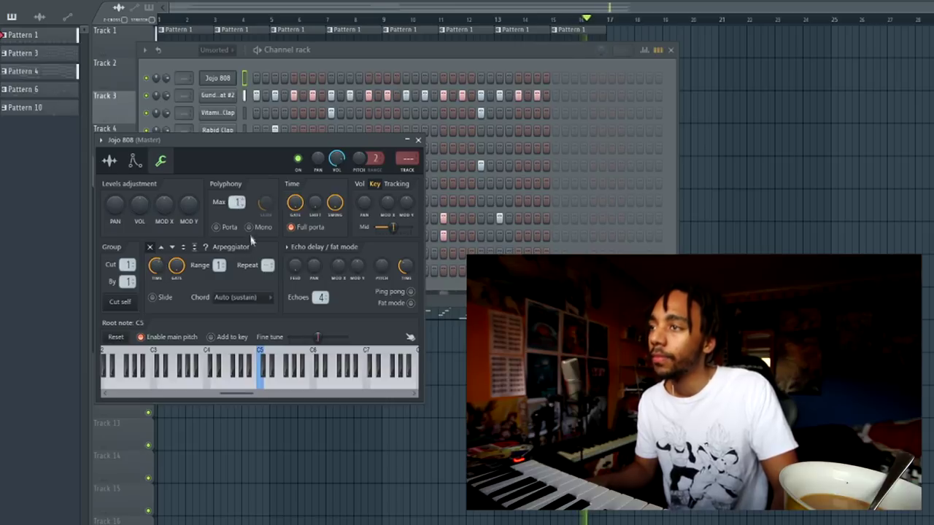
{"action": "left_click", "coordinate": [112, 162]}
{"action": "key", "text": "Escape"}
Look at the Jojo 808 channel in the piano roll and close it again
{"action": "right_click", "coordinate": [235, 73]}
{"action": "left_click", "coordinate": [255, 78]}
{"action": "key", "text": "Escape"}
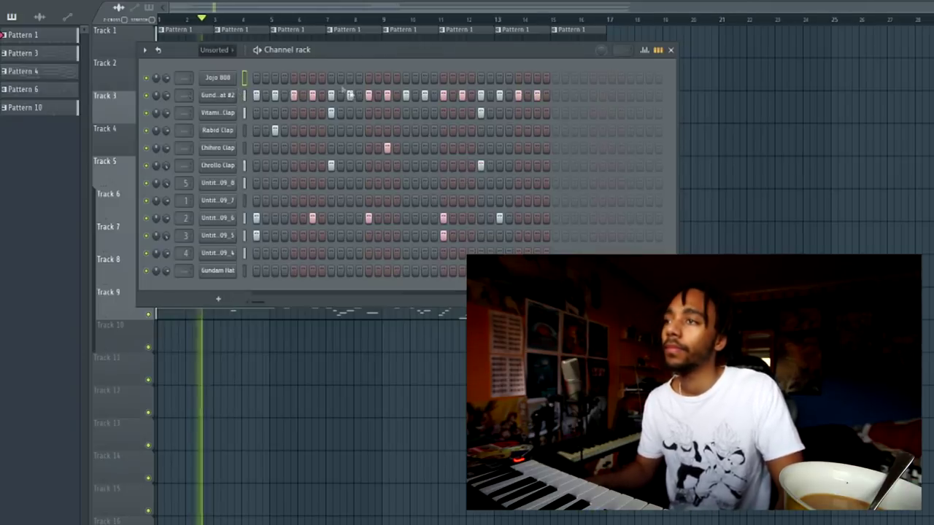
Look through the Jojo 808 channel's sample, volume envelope and miscellaneous settings
{"action": "left_click", "coordinate": [221, 78]}
{"action": "left_click", "coordinate": [160, 161]}
{"action": "key", "text": "alt+F8"}
{"action": "key", "text": "alt+F8"}
{"action": "left_click", "coordinate": [379, 69]}
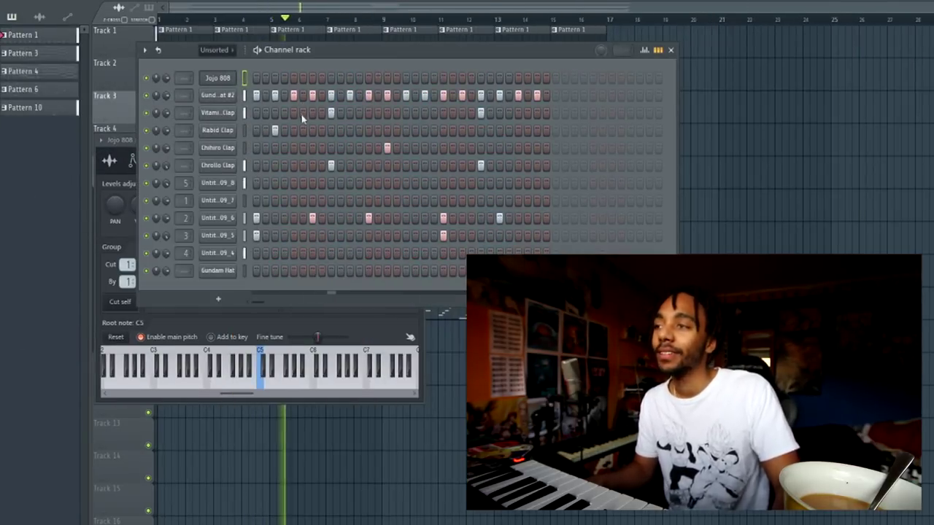
{"action": "left_click", "coordinate": [120, 187]}
{"action": "left_click", "coordinate": [132, 162]}
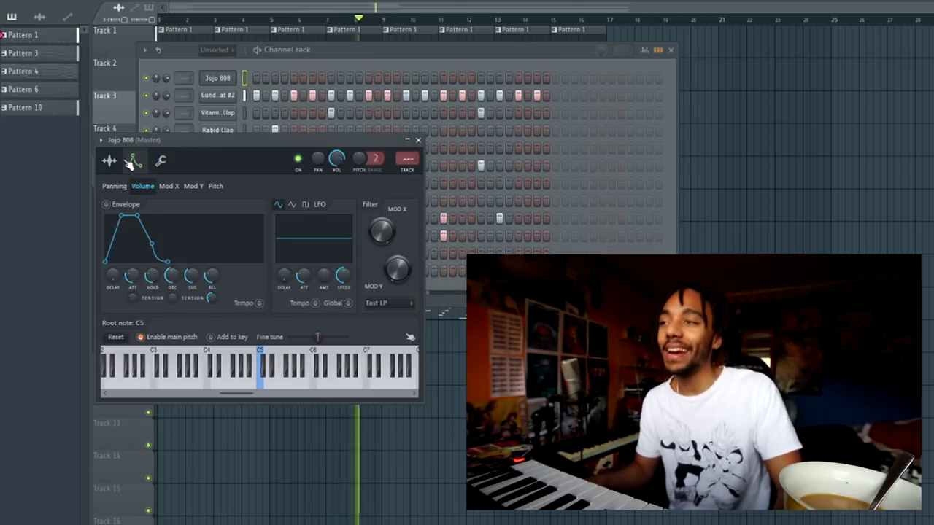
{"action": "left_click", "coordinate": [109, 160]}
{"action": "left_click", "coordinate": [161, 162]}
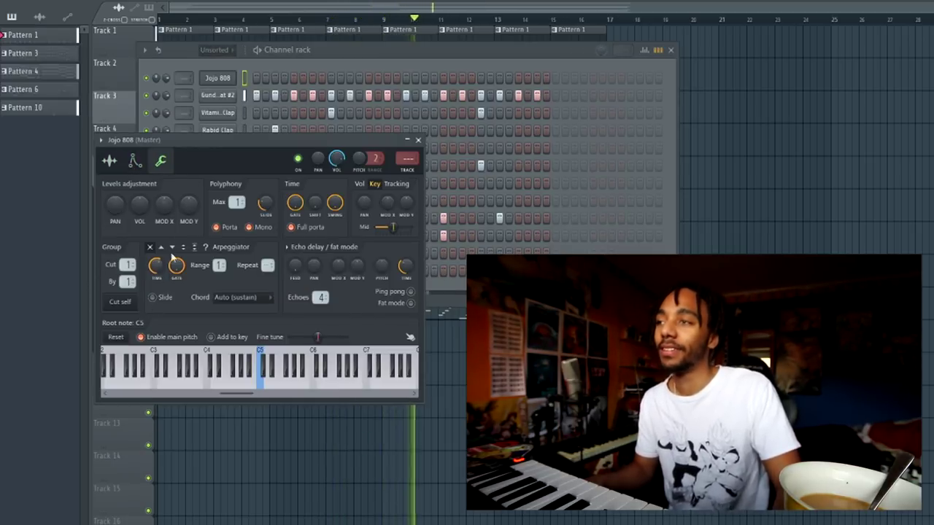
Open the Jojo 808 sample in the pitch corrector, shift its first note slice down to C2 and load the result into the Jojo 808 channel
{"action": "left_click", "coordinate": [110, 161]}
{"action": "right_click", "coordinate": [247, 357]}
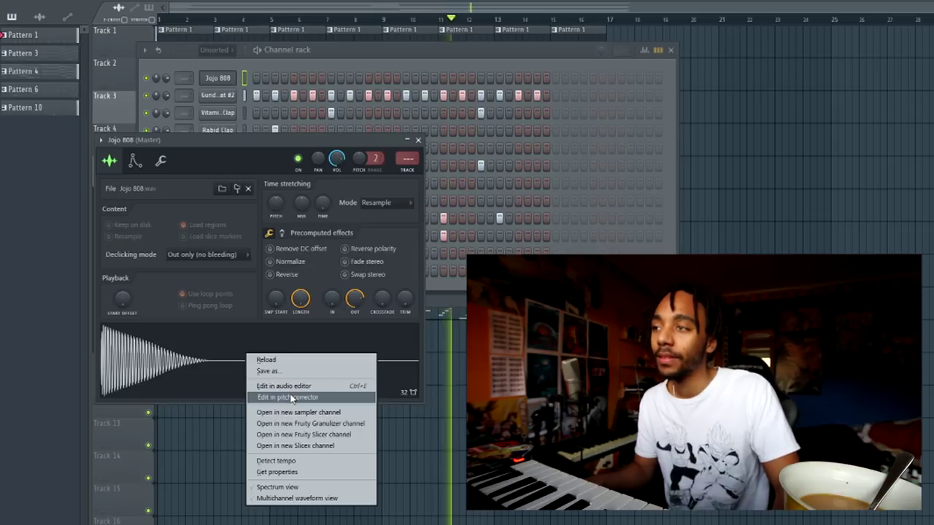
{"action": "left_click", "coordinate": [292, 398]}
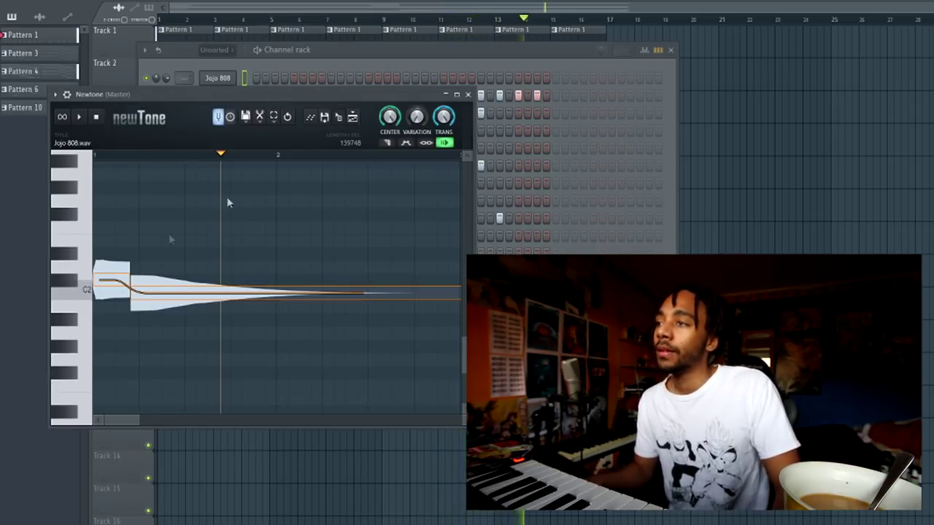
{"action": "left_click_drag", "start_coordinate": [108, 279], "coordinate": [108, 283]}
{"action": "left_click_drag", "start_coordinate": [344, 119], "coordinate": [212, 79]}
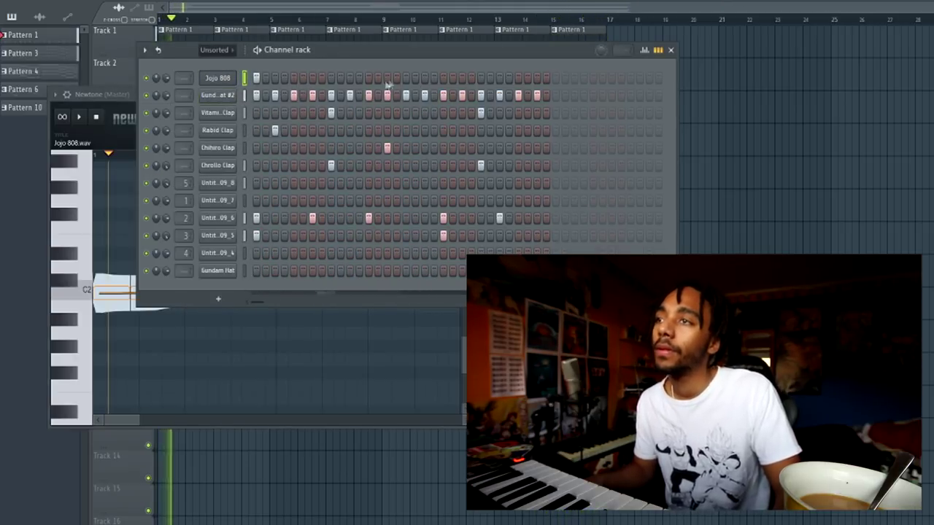
Place a Jojo 808 hit on step 21 of Pattern 1 and hits on steps 1 and 21 of Pattern 3
{"action": "left_click", "coordinate": [554, 79]}
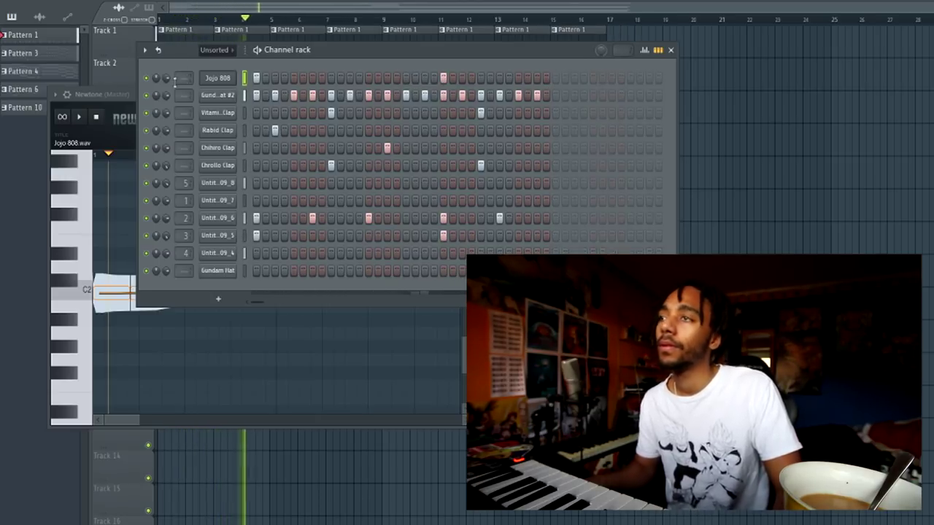
{"action": "right_click", "coordinate": [747, 99]}
{"action": "left_click", "coordinate": [173, 62]}
{"action": "key", "text": "F6"}
{"action": "left_click", "coordinate": [257, 77]}
{"action": "left_click", "coordinate": [443, 77]}
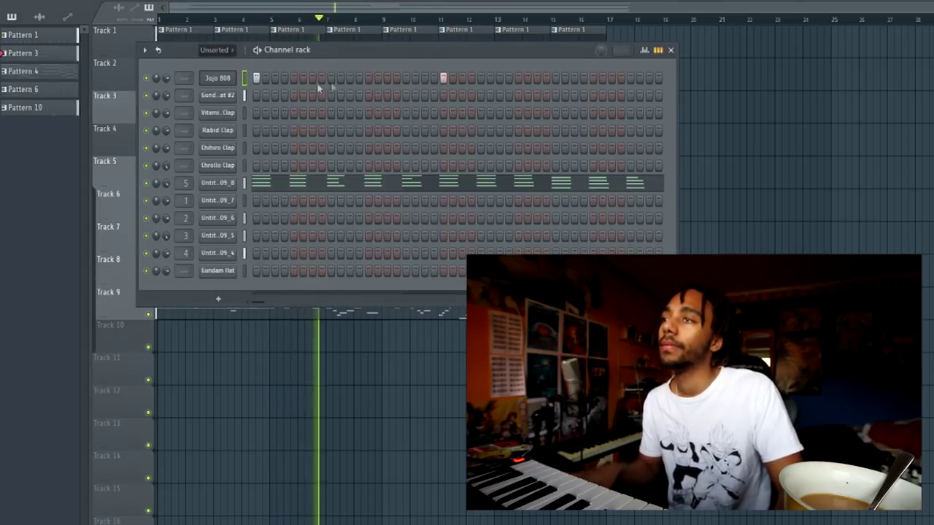
Open Pattern 3's Jojo 808 notes in the piano roll
{"action": "right_click", "coordinate": [223, 79]}
{"action": "left_click", "coordinate": [262, 78]}
{"action": "scroll", "coordinate": [226, 192], "scroll_direction": "down", "scroll_amount": 3}
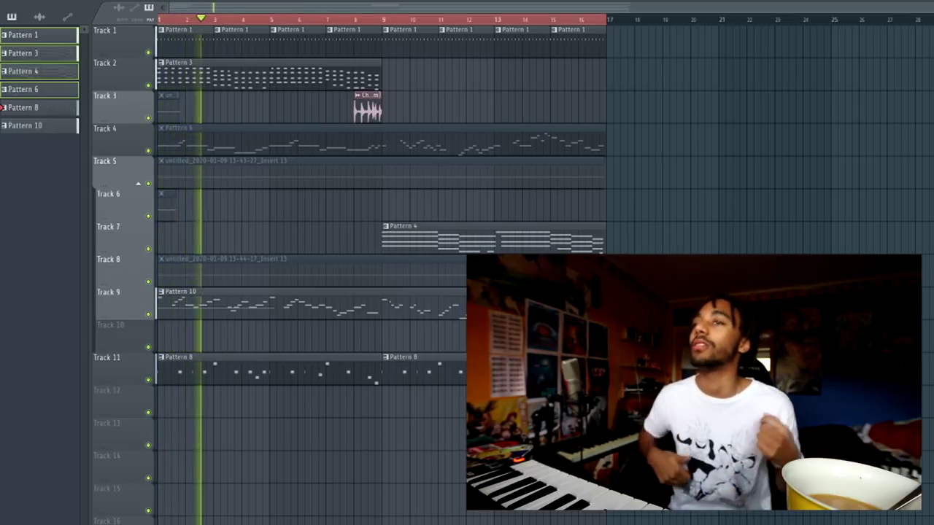
Stop playback and delete all clips from the playlist
{"action": "key", "text": "space"}
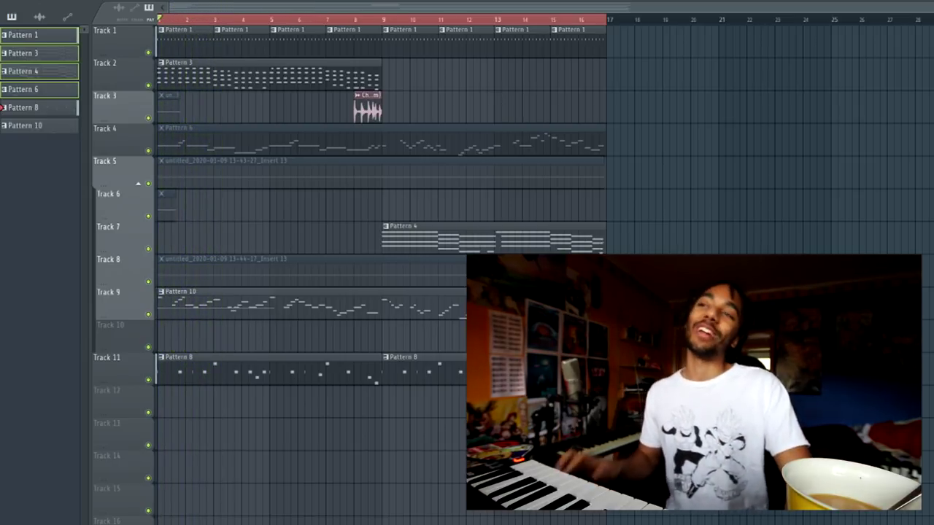
{"action": "key", "text": "ctrl+a"}
{"action": "key", "text": "ctrl+d"}
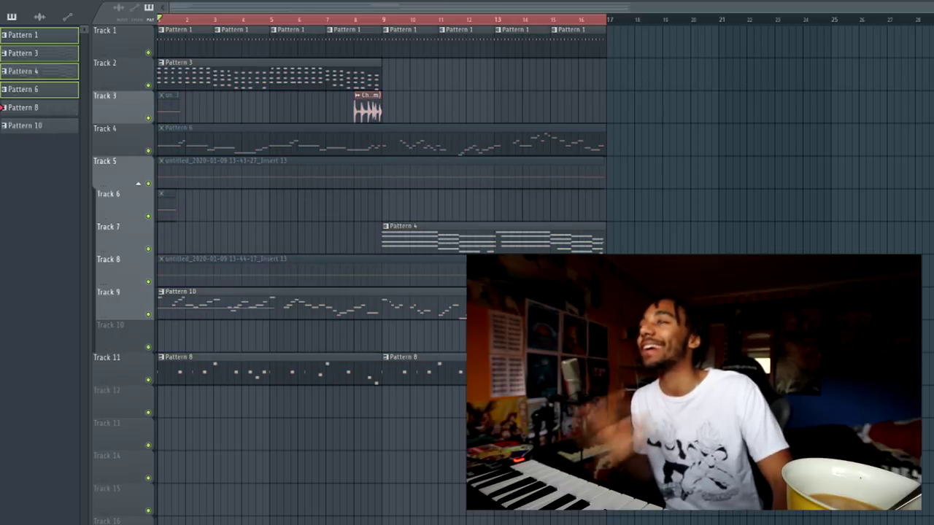
{"action": "left_click", "coordinate": [29, 2]}
{"action": "left_click", "coordinate": [52, 29]}
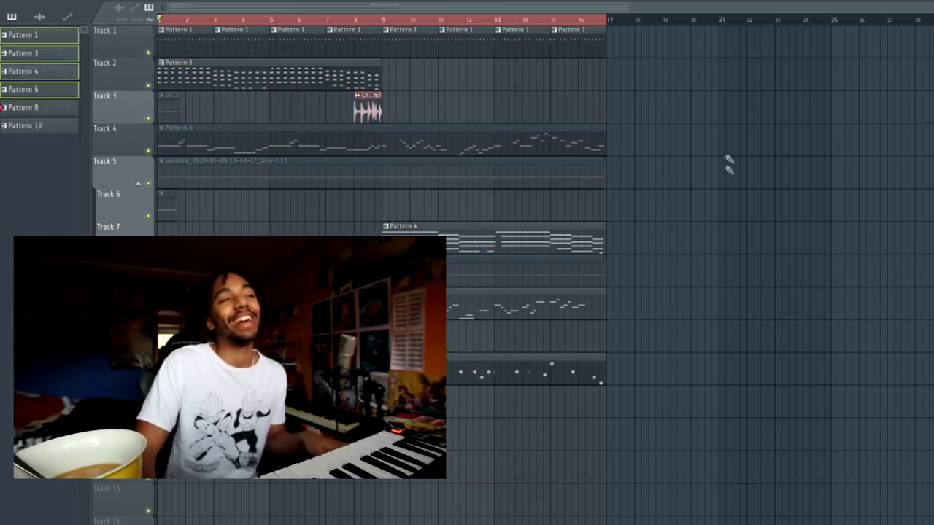
{"action": "key", "text": "ctrl+a"}
{"action": "key", "text": "Delete"}
Create Pattern 11 and fill Track 1 from bar 1 to bar 17 with four 4-bar clips of it
{"action": "key", "text": "F6"}
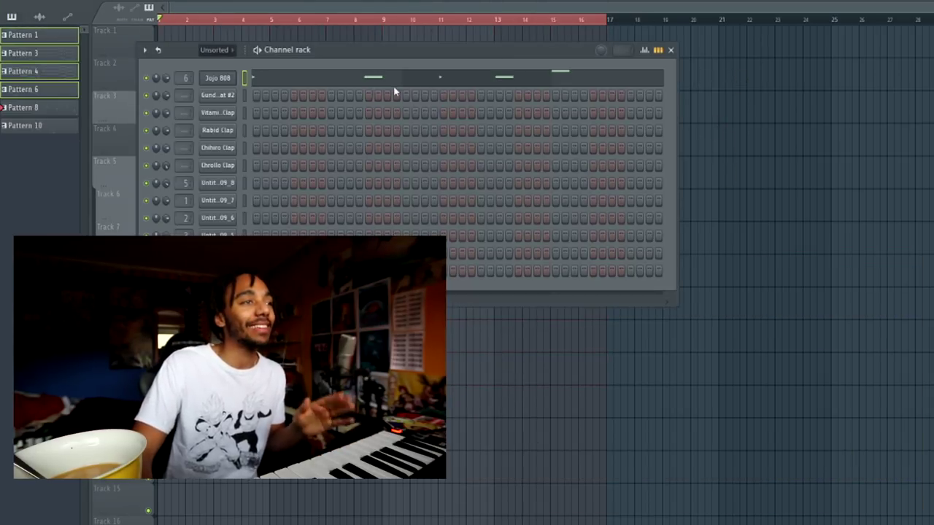
{"action": "key", "text": "F4"}
{"action": "left_click_drag", "start_coordinate": [201, 40], "coordinate": [347, 41]}
{"action": "key", "text": "ctrl+a"}
{"action": "left_click_drag", "start_coordinate": [180, 49], "coordinate": [423, 47]}
Check the sampler settings of the Gundam Hat #2 and Untitled project 2020-Jan-09_8 channels and close them
{"action": "key", "text": "F6"}
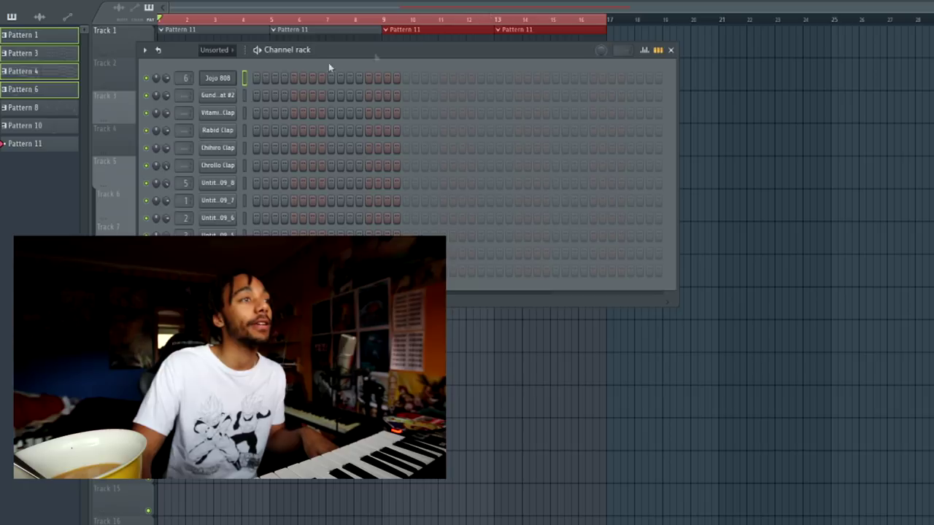
{"action": "left_click", "coordinate": [218, 78]}
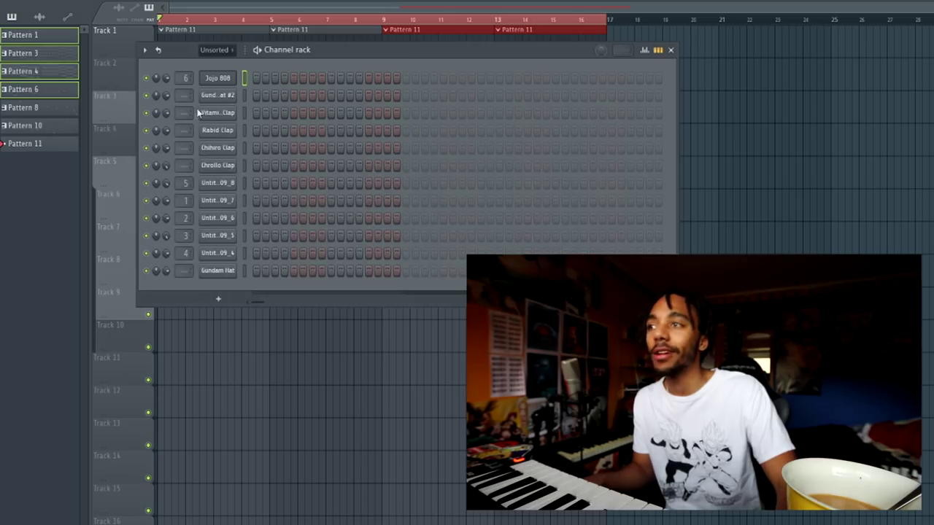
{"action": "left_click", "coordinate": [217, 95]}
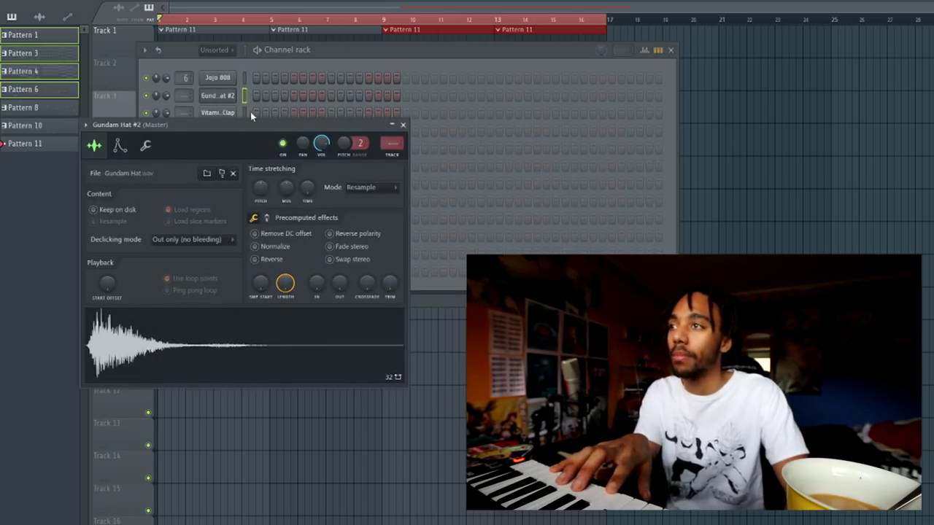
{"action": "left_click", "coordinate": [219, 113]}
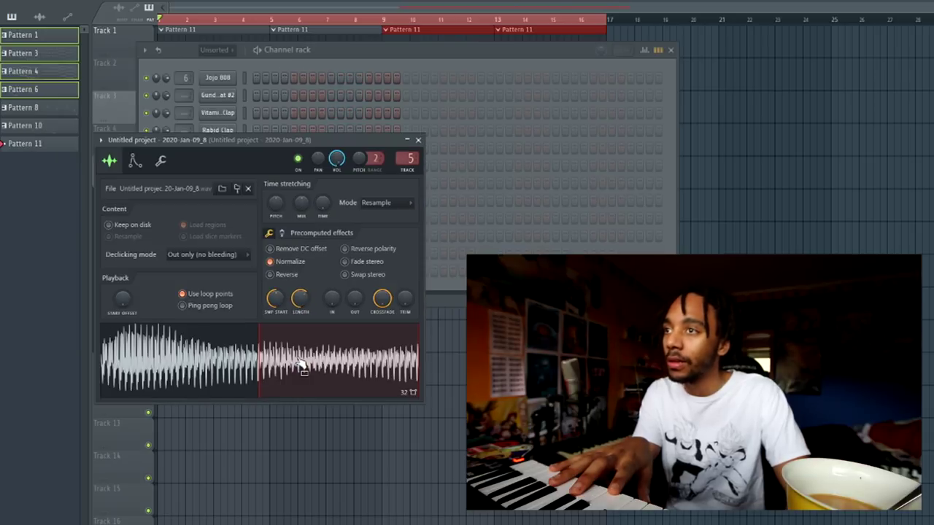
{"action": "left_click", "coordinate": [418, 139]}
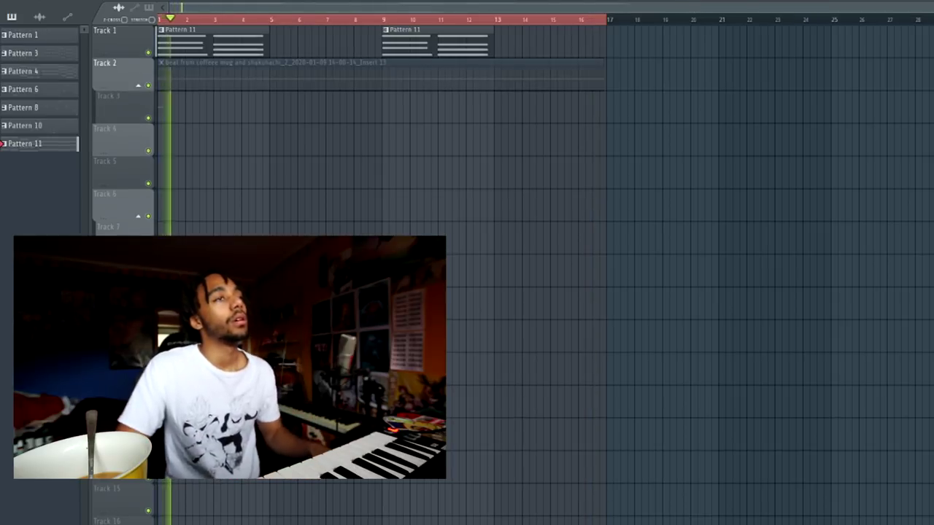
Extend both Pattern 11 clips on Track 1 to eight bars each and delete the recorded audio clip from Track 2
{"action": "left_click_drag", "start_coordinate": [265, 37], "coordinate": [360, 37]}
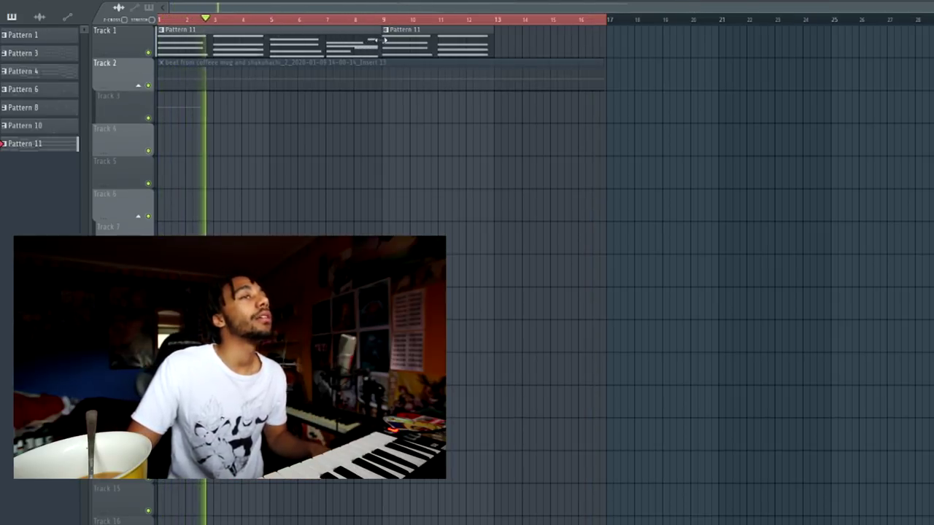
{"action": "left_click_drag", "start_coordinate": [492, 42], "coordinate": [596, 42]}
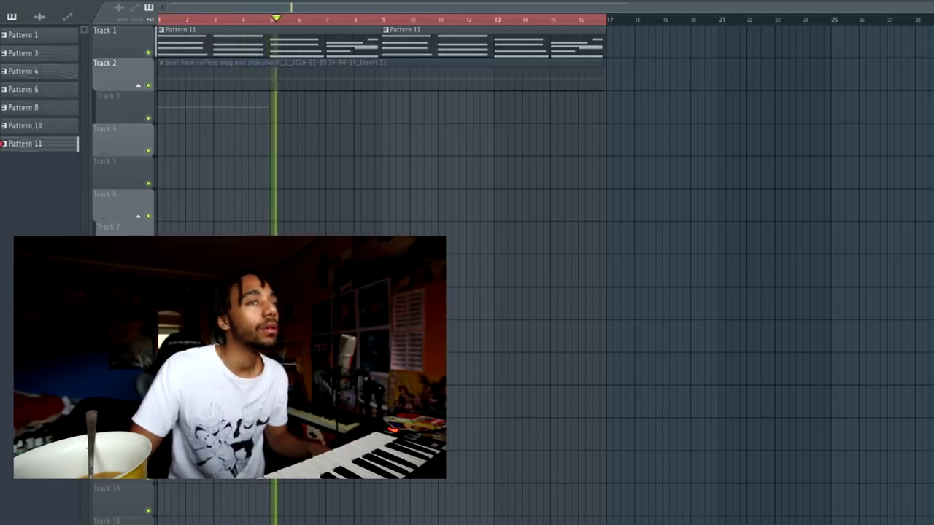
{"action": "key", "text": "ctrl+e"}
{"action": "right_click", "coordinate": [333, 66]}
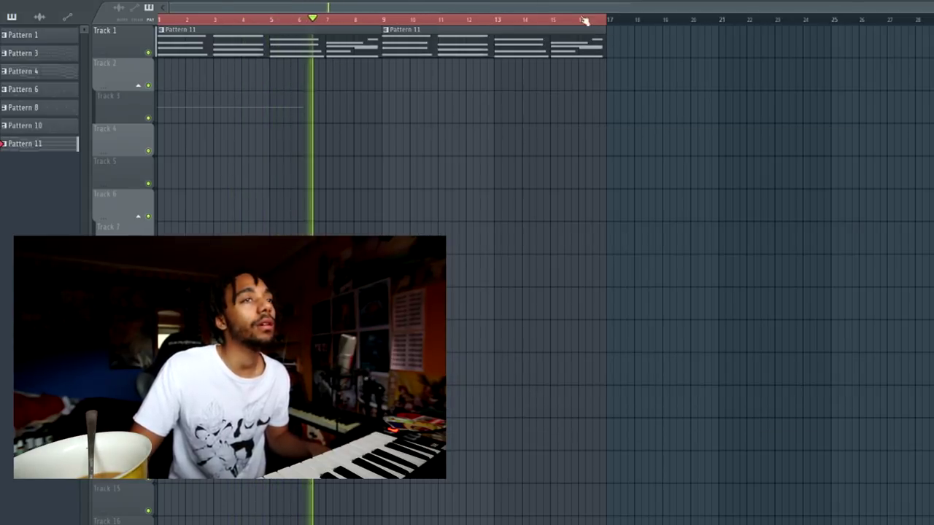
Check the audio device settings and close them
{"action": "left_click", "coordinate": [110, 0]}
{"action": "left_click", "coordinate": [117, 0]}
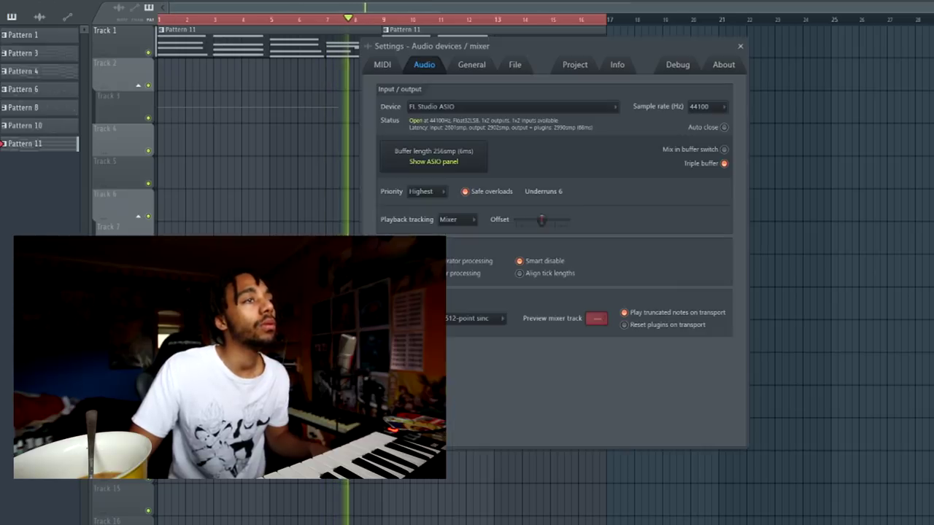
{"action": "left_click", "coordinate": [739, 48]}
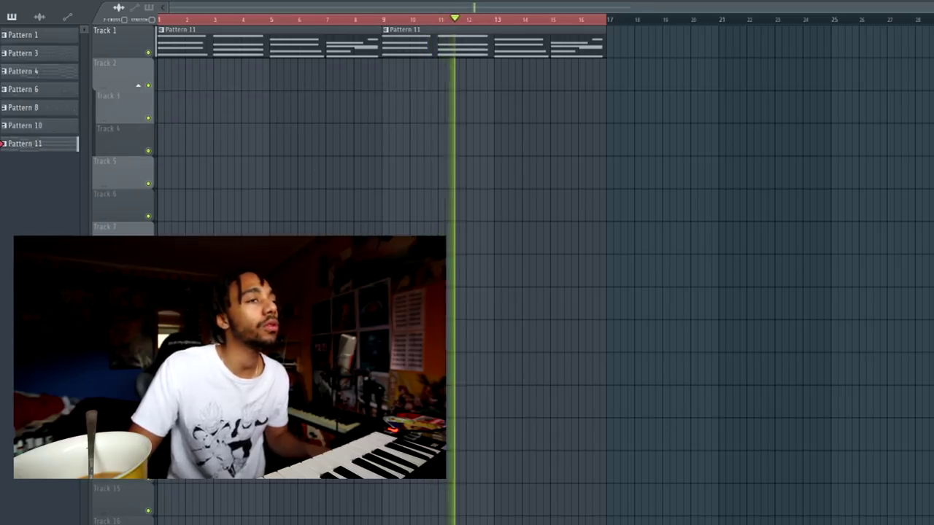
Open Edison on the master and delete the earlier recording in it
{"action": "key", "text": "ctrl+e"}
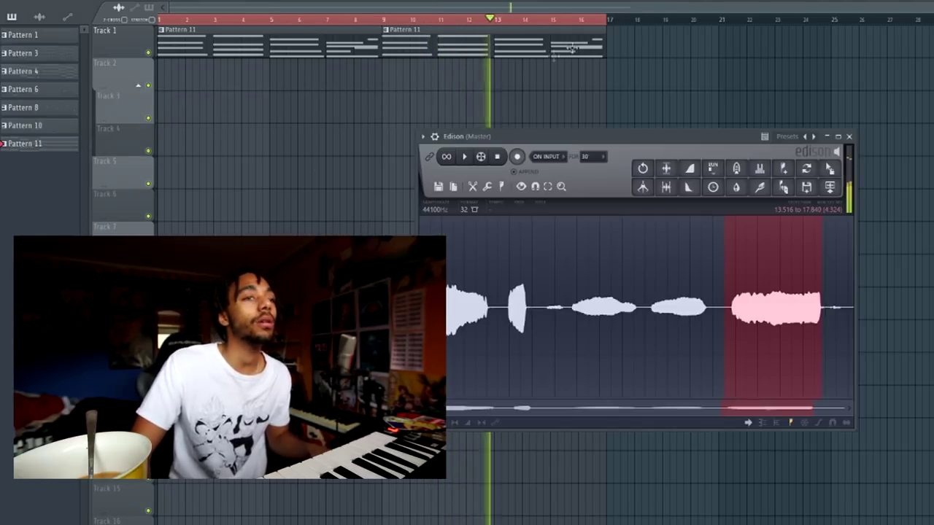
{"action": "double_click", "coordinate": [624, 274]}
{"action": "key", "text": "Delete"}
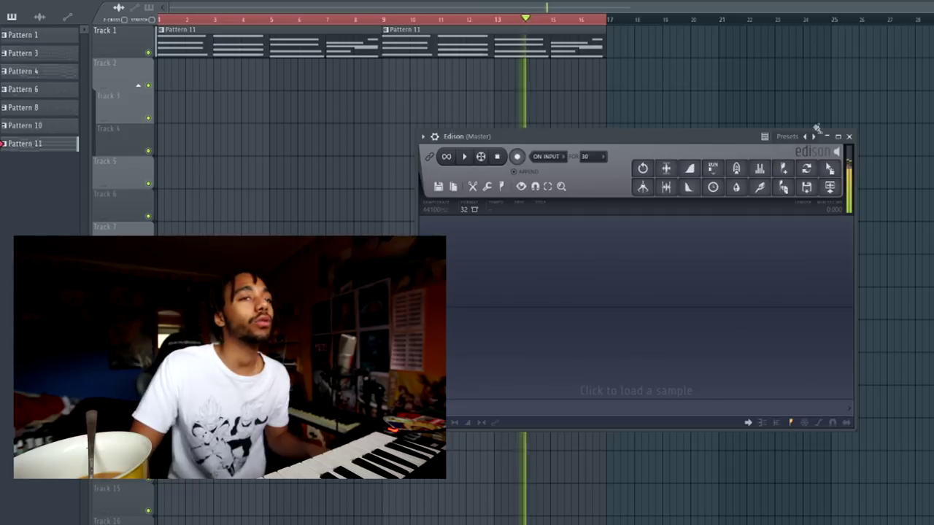
Check the mixer levels during playback and return to the playlist
{"action": "key", "text": "F9"}
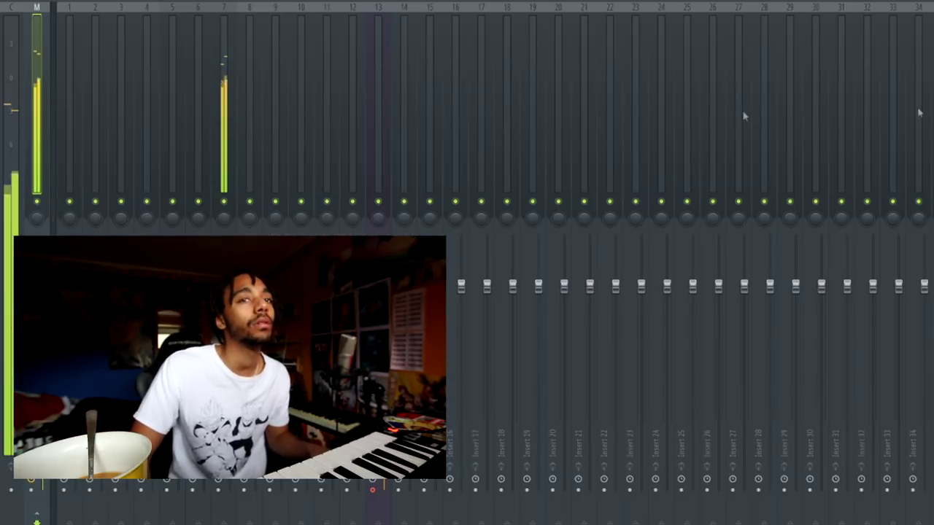
{"action": "key", "text": "F9"}
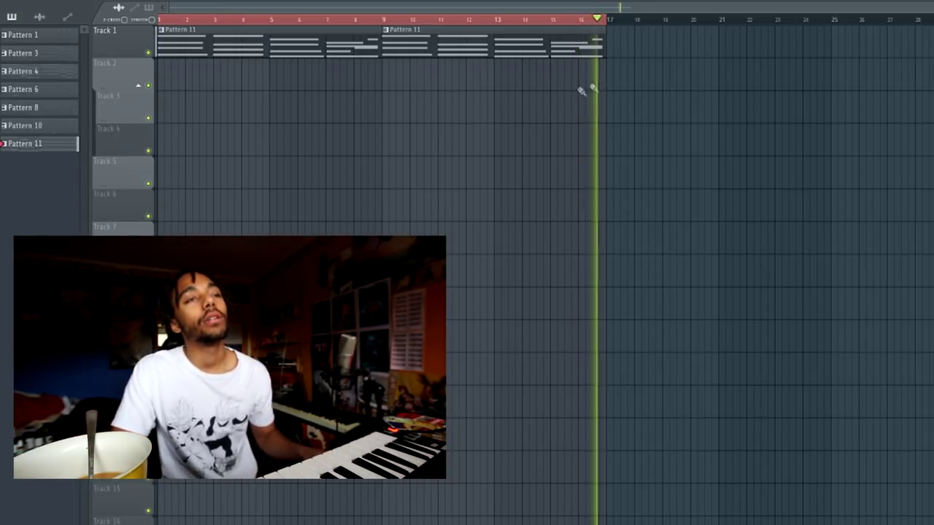
{"action": "key", "text": "space"}
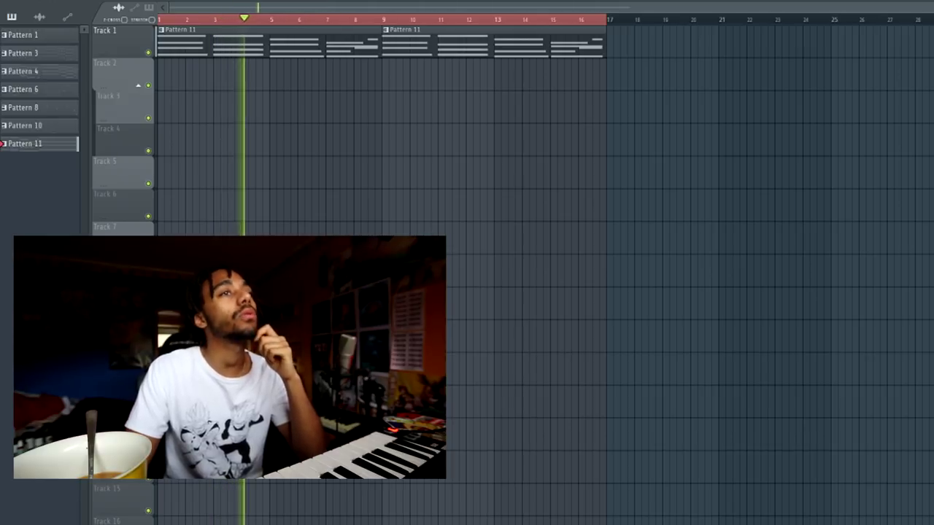
Make a new on-input recording of the master in Edison and stop it
{"action": "key", "text": "shift+e"}
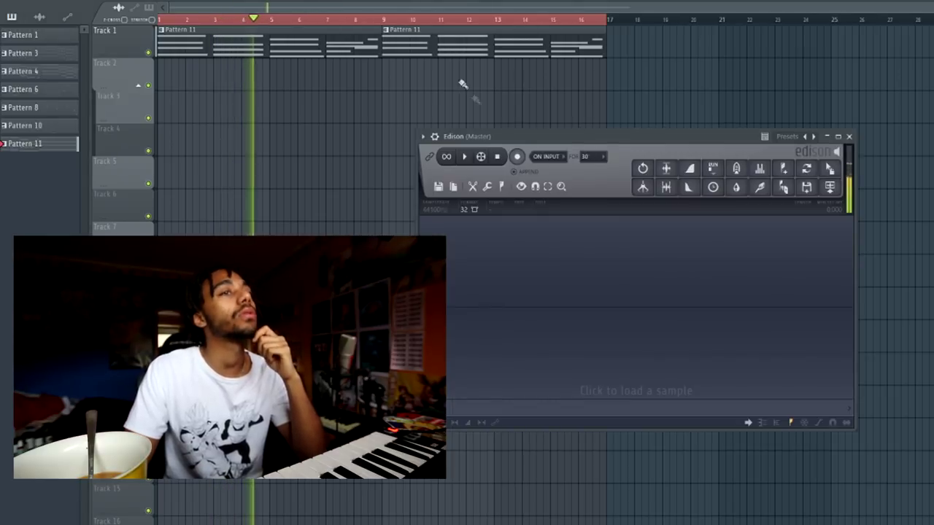
{"action": "left_click", "coordinate": [517, 158]}
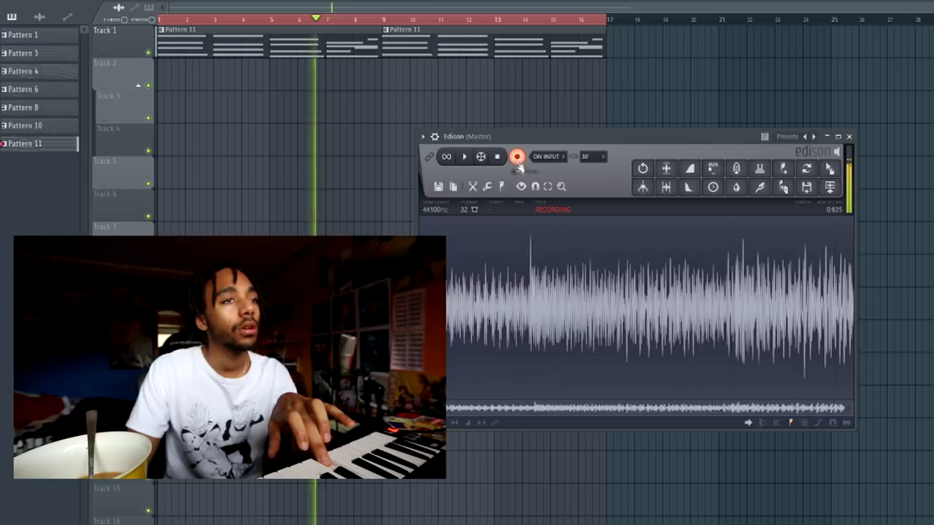
{"action": "left_click", "coordinate": [518, 158]}
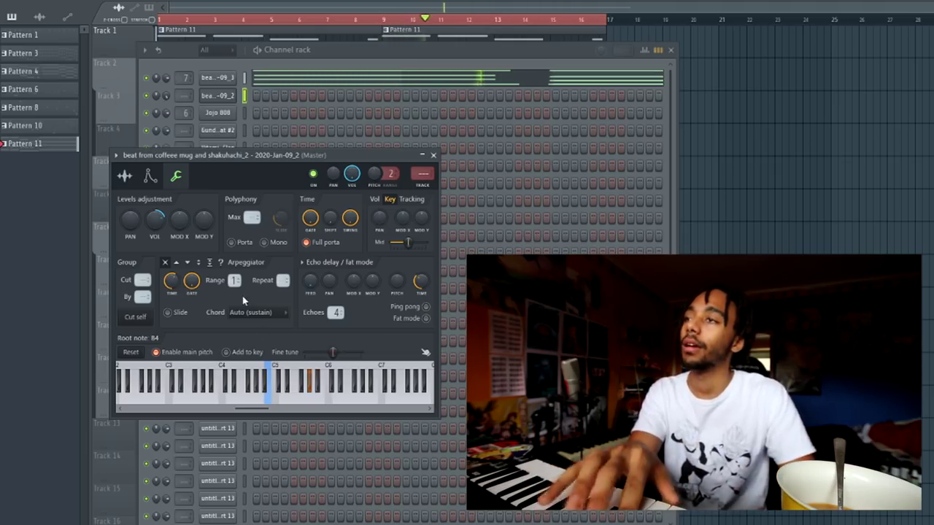
Review the time-stretching modes of the sampler channel ending in 2020-Jan-09_2
{"action": "left_click", "coordinate": [126, 177]}
{"action": "left_click", "coordinate": [385, 218]}
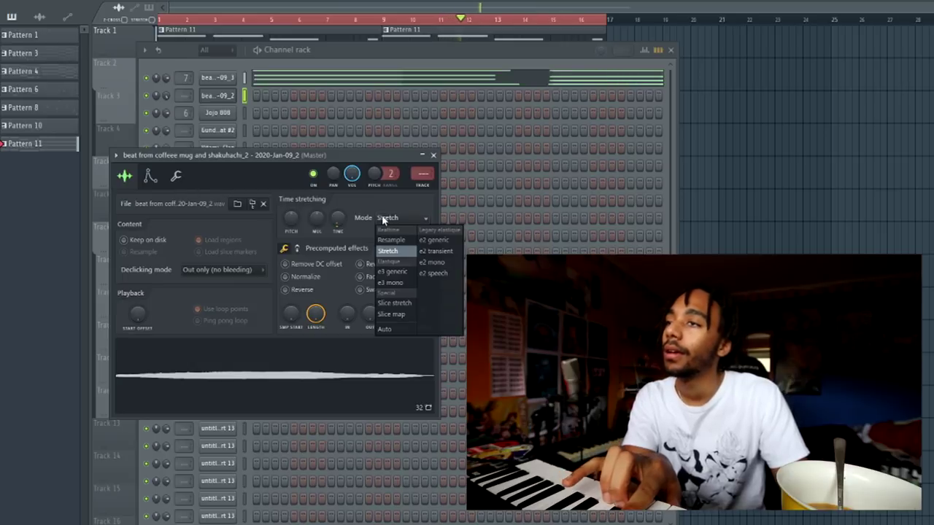
{"action": "left_click", "coordinate": [391, 223]}
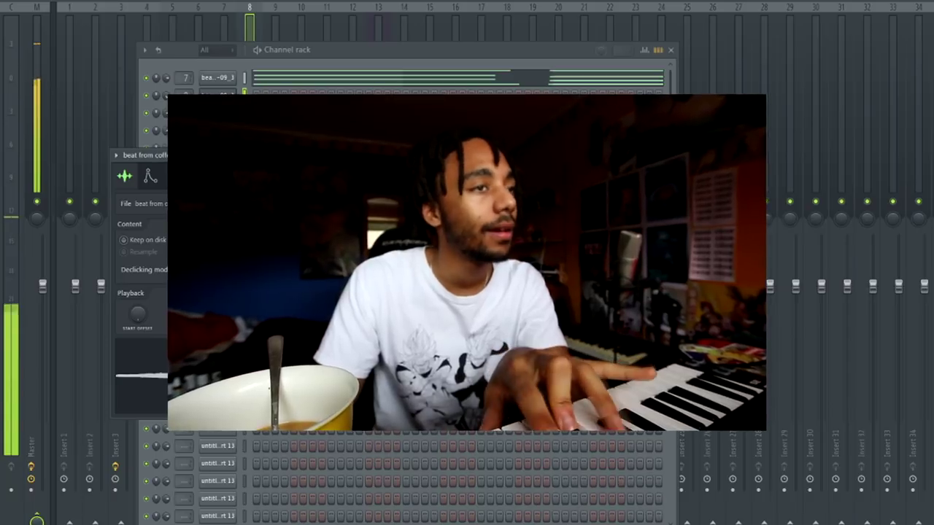
{"action": "scroll", "coordinate": [136, 284], "scroll_direction": "down", "scroll_amount": 5}
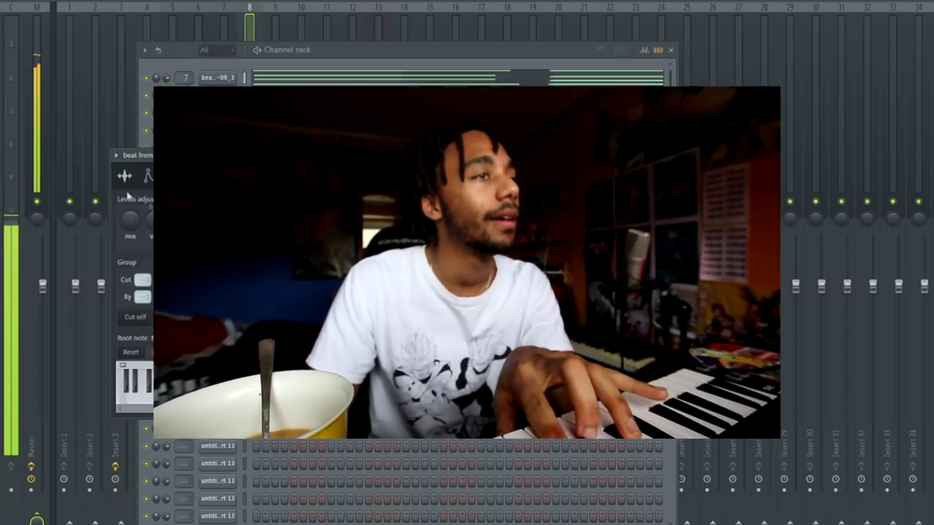
{"action": "scroll", "coordinate": [128, 196], "scroll_direction": "up", "scroll_amount": 5}
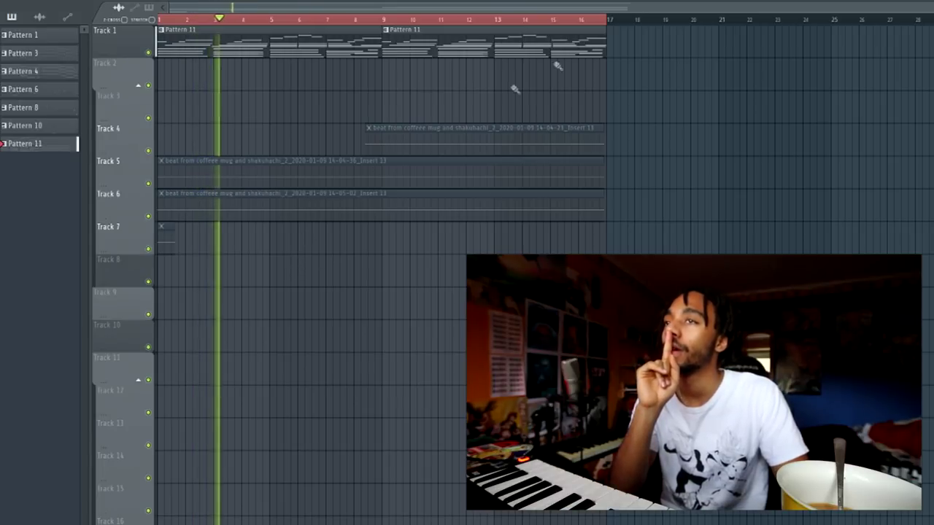
Move the notes of the channel ending in 09_2 out of Pattern 11 into a new pattern
{"action": "key", "text": "F6"}
{"action": "scroll", "coordinate": [387, 136], "scroll_direction": "up", "scroll_amount": 4}
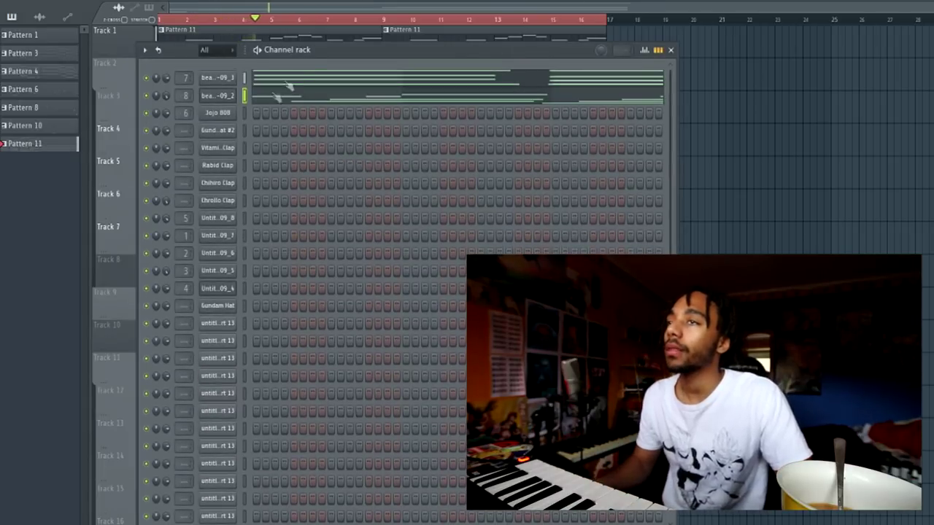
{"action": "key", "text": "ctrl+x"}
{"action": "key", "text": "F4"}
{"action": "key", "text": "ctrl+v"}
{"action": "key", "text": "F6"}
{"action": "left_click", "coordinate": [188, 79]}
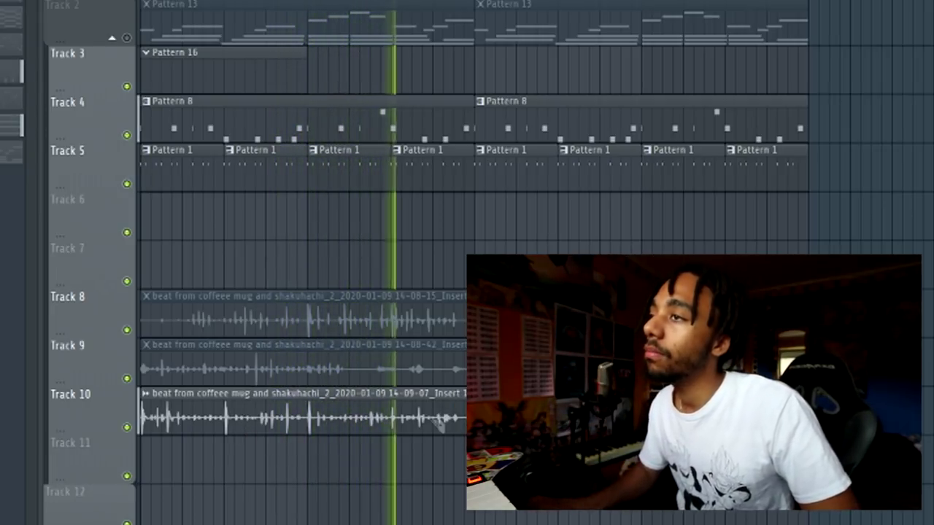
Slice the recordings on Tracks 10 and 8 at bars 5 and 9, muting the middle piece on Track 10
{"action": "left_click", "coordinate": [318, 423]}
{"action": "key", "text": "t"}
{"action": "left_click", "coordinate": [399, 411]}
{"action": "key", "text": "space"}
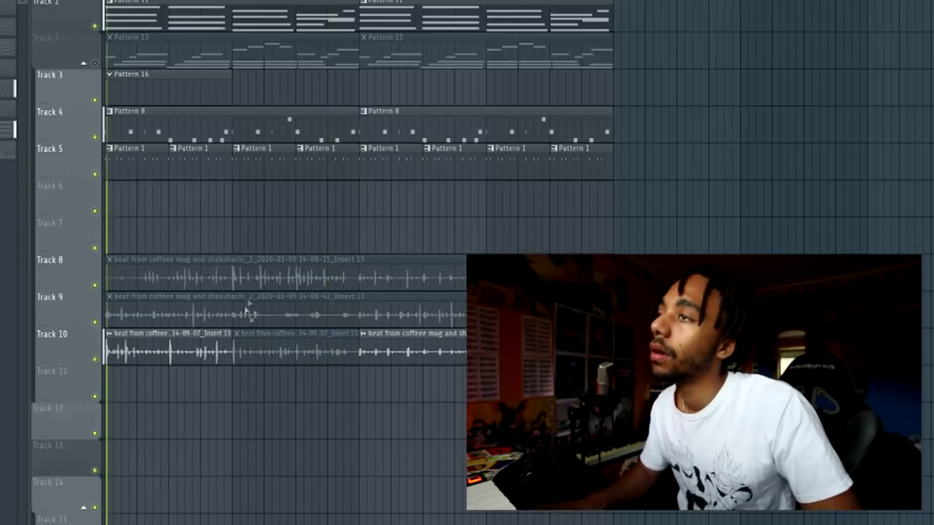
{"action": "left_click", "coordinate": [234, 269]}
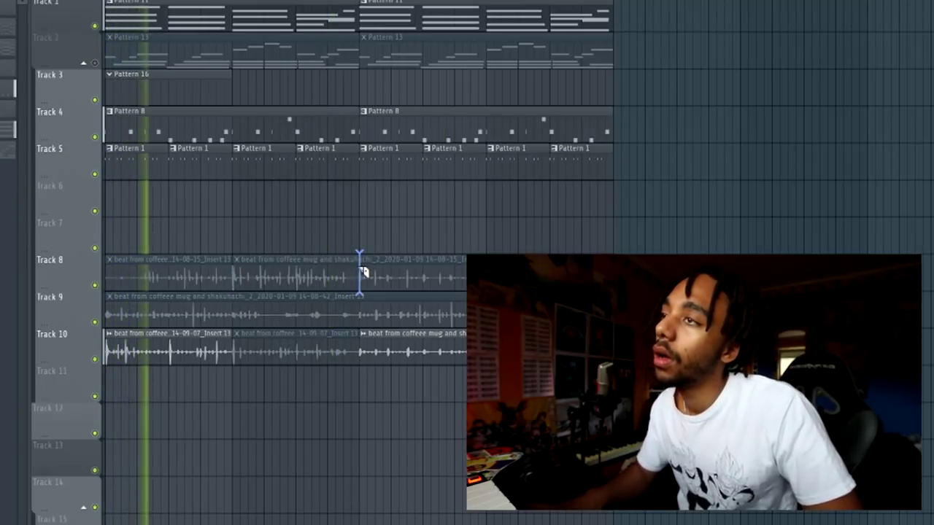
{"action": "left_click", "coordinate": [361, 271]}
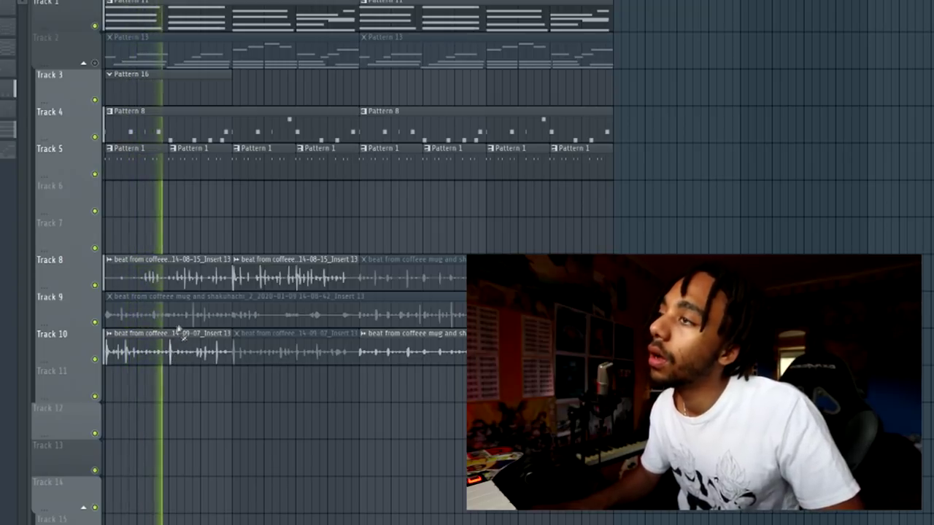
Route the 14-09-07 recording to its own mixer track and add Fruity Parametric EQ 2 to it
{"action": "double_click", "coordinate": [183, 344]}
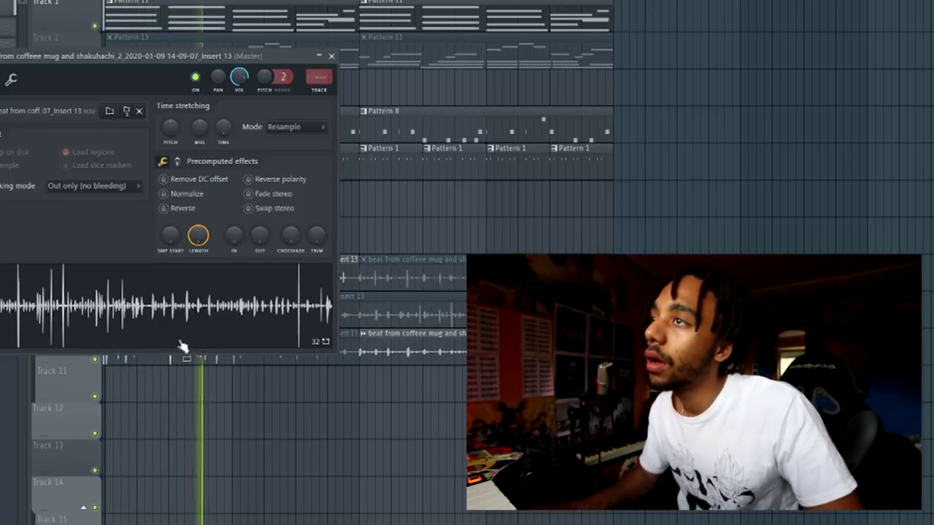
{"action": "left_click", "coordinate": [325, 83]}
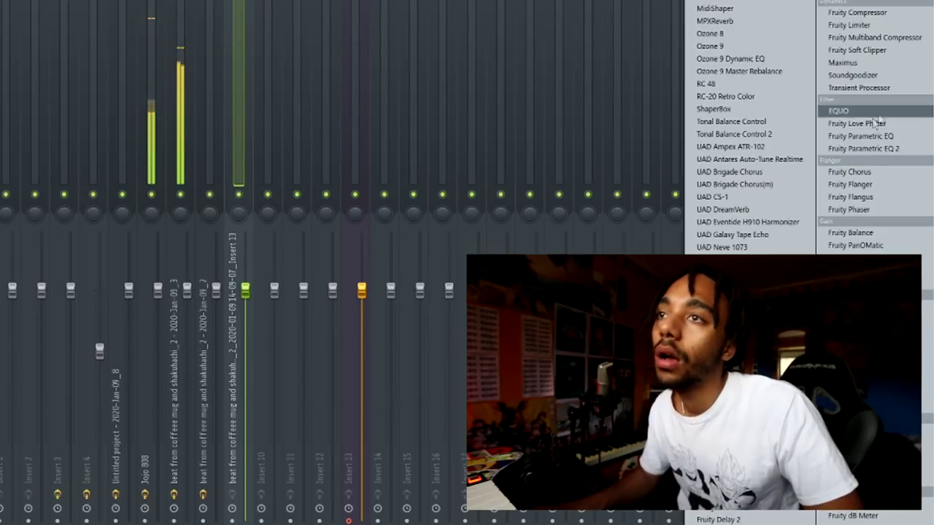
{"action": "left_click", "coordinate": [879, 152]}
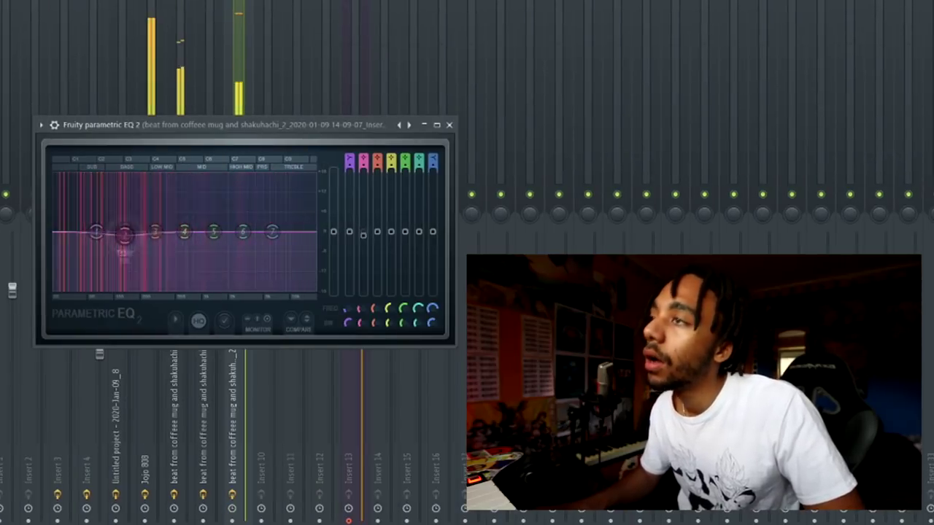
Roll off the low and high frequencies in the EQ and add Fruity Delay 2 to the same mixer track
{"action": "left_click_drag", "start_coordinate": [126, 232], "coordinate": [120, 281]}
{"action": "left_click_drag", "start_coordinate": [96, 232], "coordinate": [113, 290]}
{"action": "left_click_drag", "start_coordinate": [272, 231], "coordinate": [254, 278]}
{"action": "left_click", "coordinate": [449, 124]}
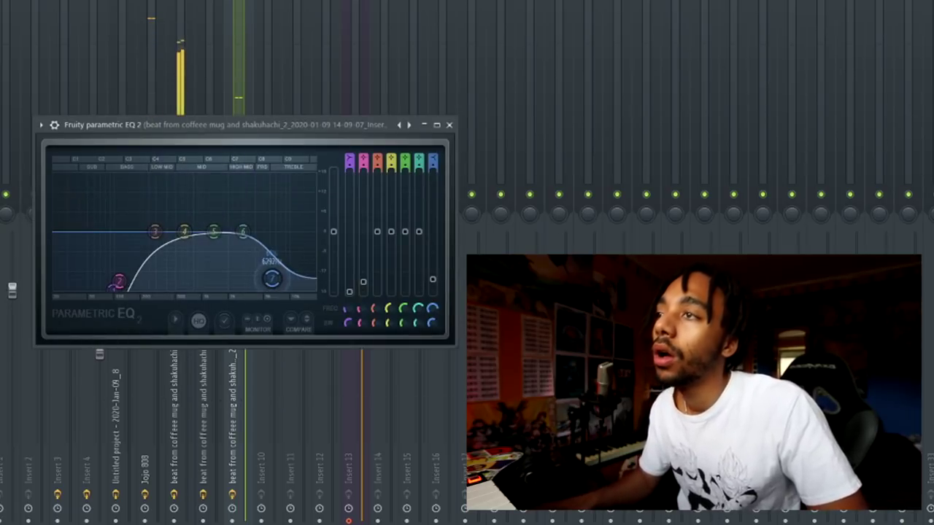
{"action": "key", "text": "Escape"}
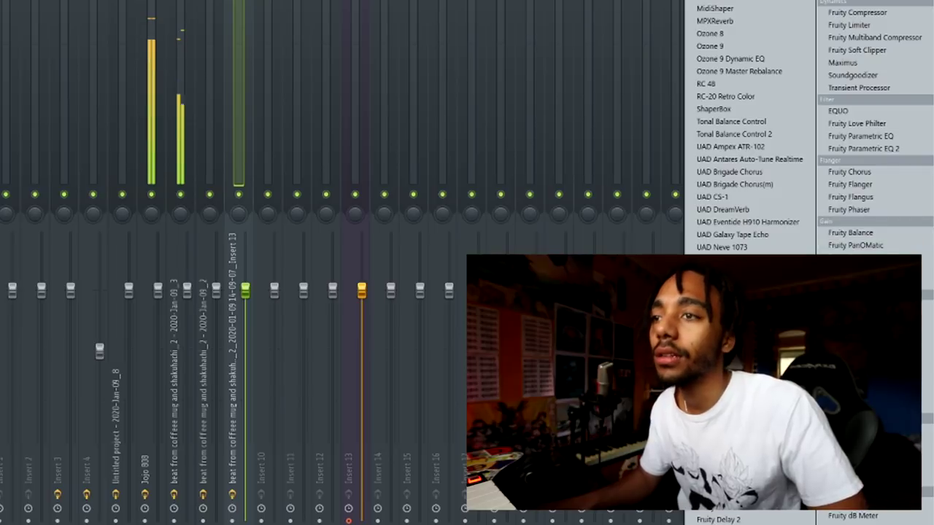
{"action": "left_click", "coordinate": [719, 521]}
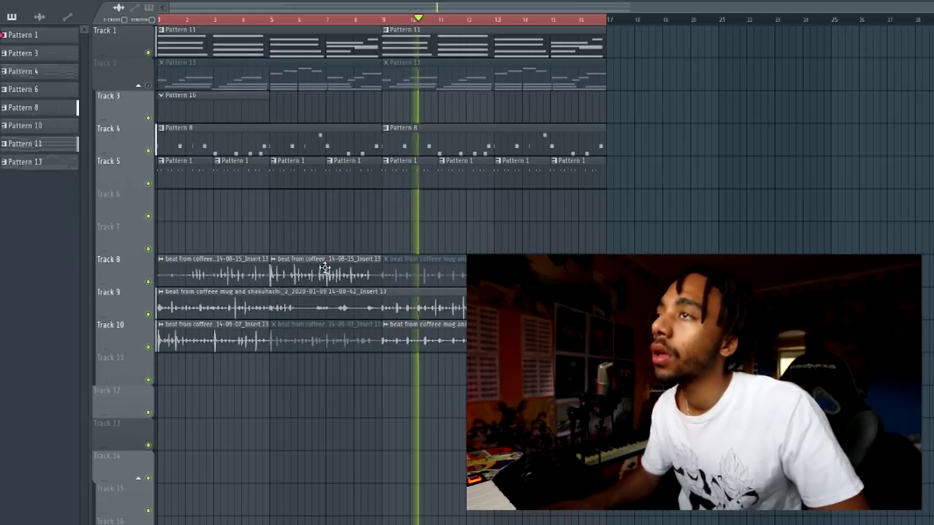
Route the 14-08-15 and 14-08-42 recordings on Tracks 8 and 9 to a mixer track
{"action": "double_click", "coordinate": [325, 267]}
{"action": "double_click", "coordinate": [236, 340]}
{"action": "left_click", "coordinate": [356, 79]}
{"action": "double_click", "coordinate": [316, 266]}
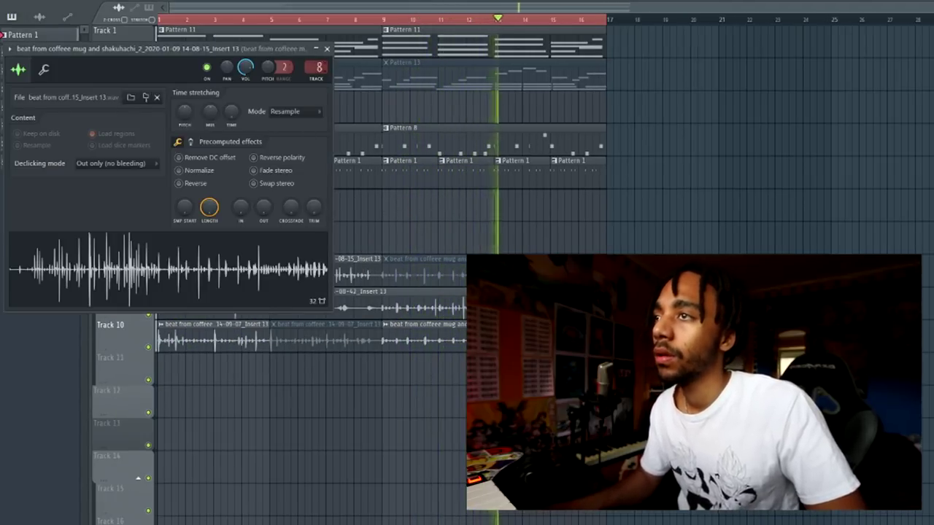
{"action": "double_click", "coordinate": [440, 293]}
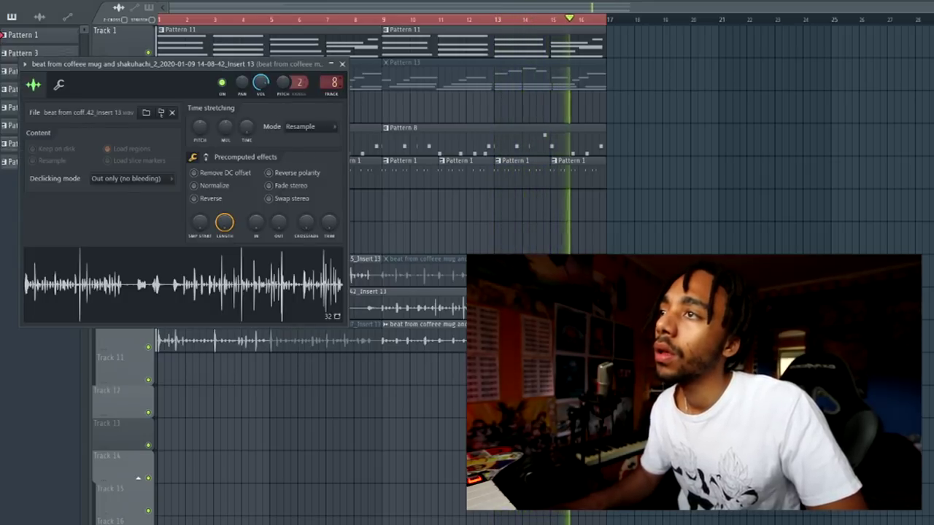
{"action": "key", "text": "Escape"}
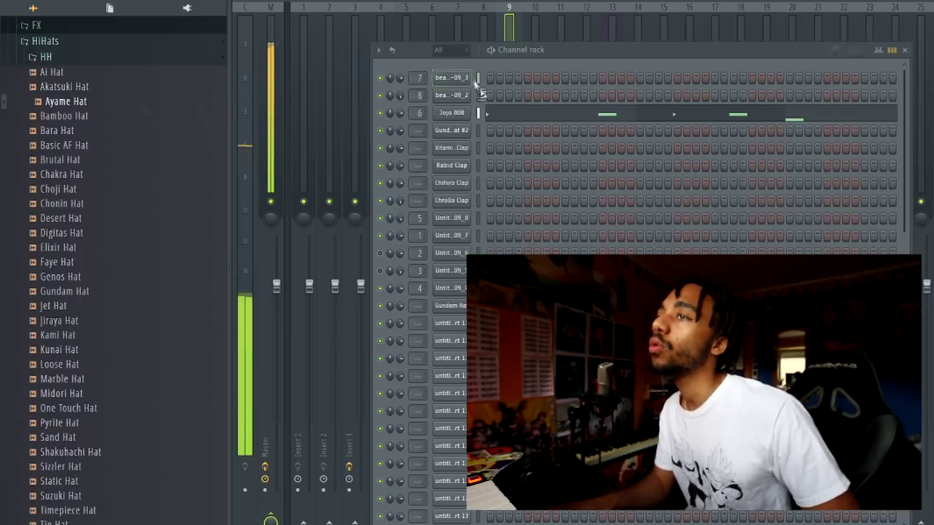
Add the Ayame Hat sample to the channel rack and fill a row of the pattern with a hit every 2 steps
{"action": "left_click_drag", "start_coordinate": [481, 93], "coordinate": [455, 66]}
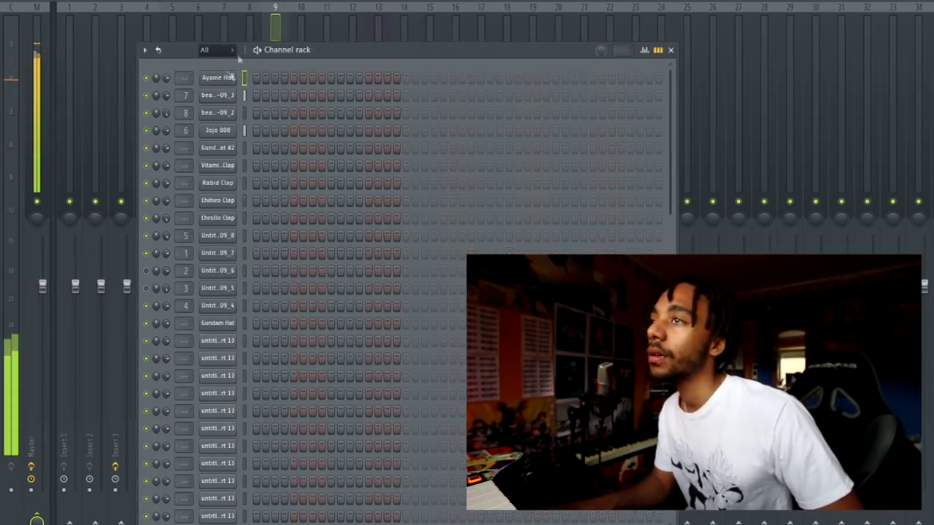
{"action": "left_click", "coordinate": [434, 95]}
{"action": "left_click", "coordinate": [583, 96]}
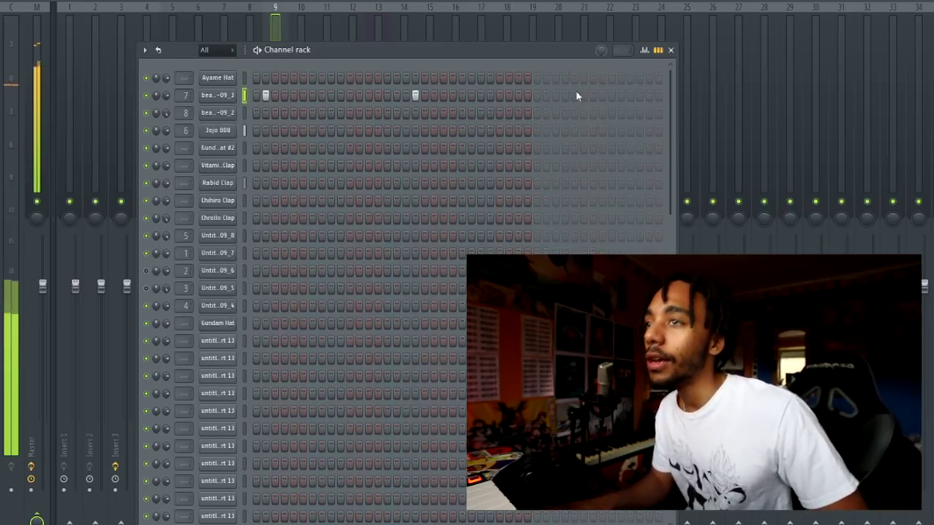
{"action": "right_click", "coordinate": [232, 94]}
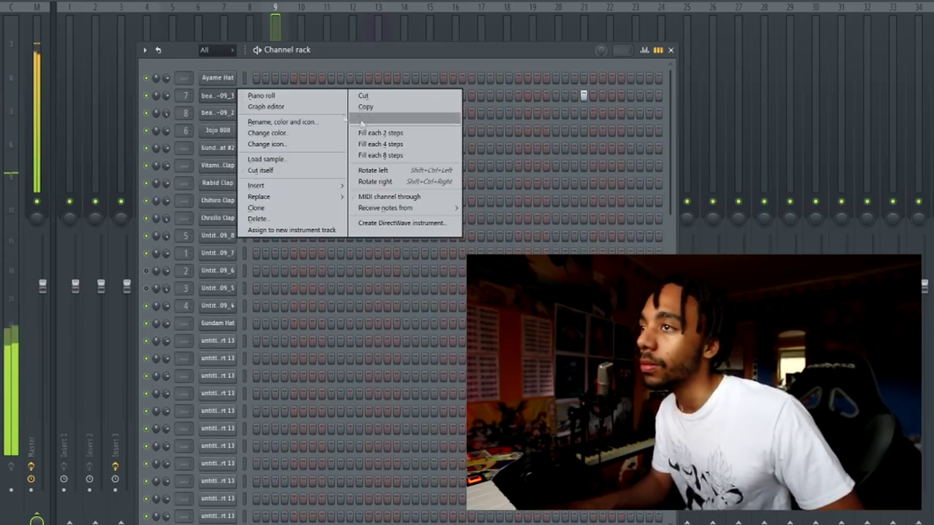
{"action": "left_click", "coordinate": [379, 133]}
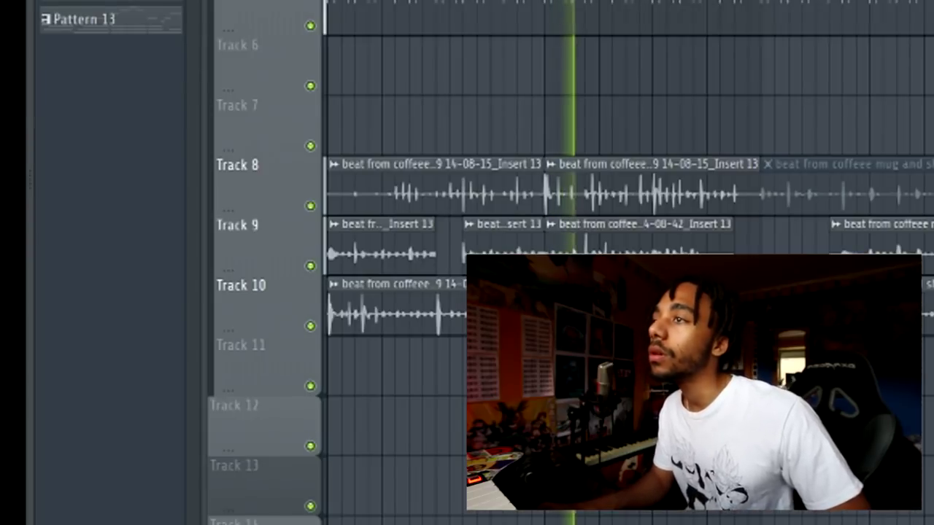
Place Pattern 12 on Track 6 from bar 1 and repeat it back to back along the arrangement
{"action": "left_click_drag", "start_coordinate": [467, 69], "coordinate": [302, 68]}
{"action": "left_click_drag", "start_coordinate": [441, 52], "coordinate": [654, 51], "text": "shift"}
{"action": "left_click", "coordinate": [912, 92]}
{"action": "left_click_drag", "start_coordinate": [912, 92], "coordinate": [888, 66]}
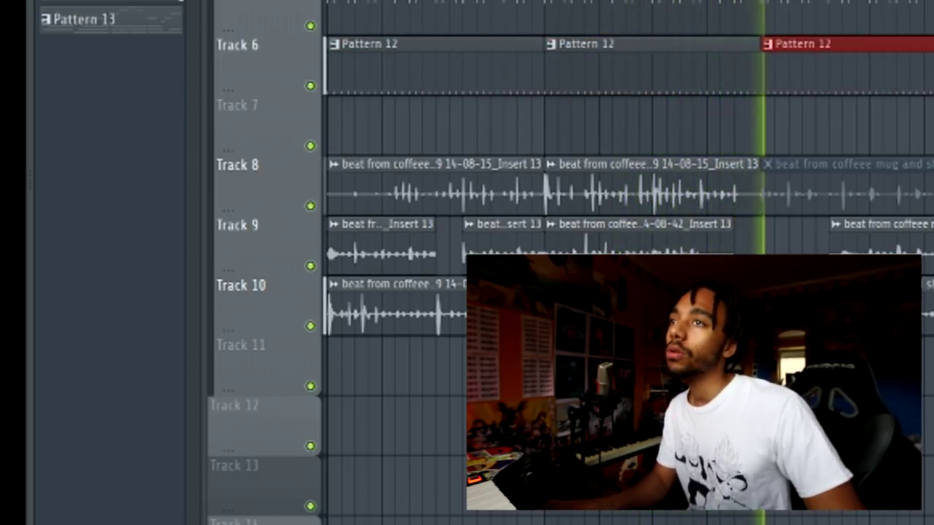
Audition kick samples in the sample library, including the Hisoka, Kruger, Menchi and Musky kicks
{"action": "key", "text": "F6"}
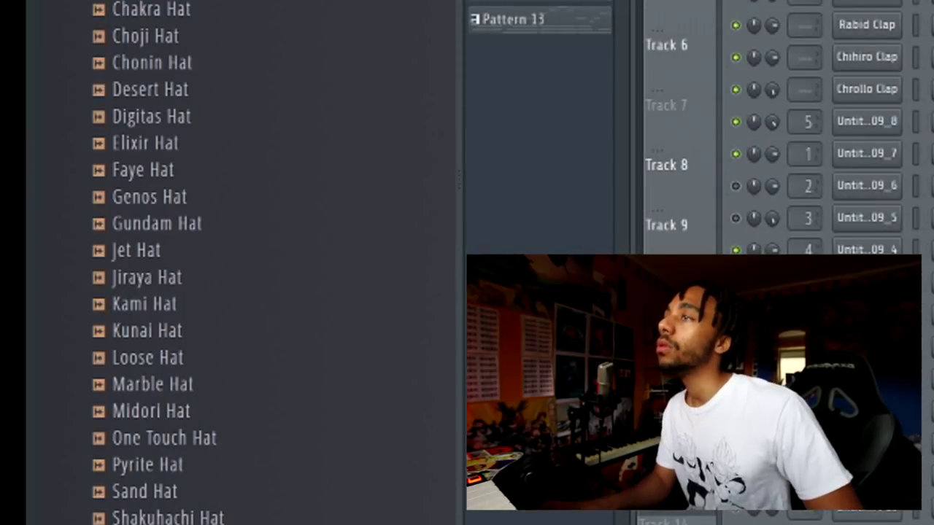
{"action": "scroll", "coordinate": [248, 263], "scroll_direction": "down", "scroll_amount": 5}
{"action": "scroll", "coordinate": [248, 263], "scroll_direction": "down", "scroll_amount": 5}
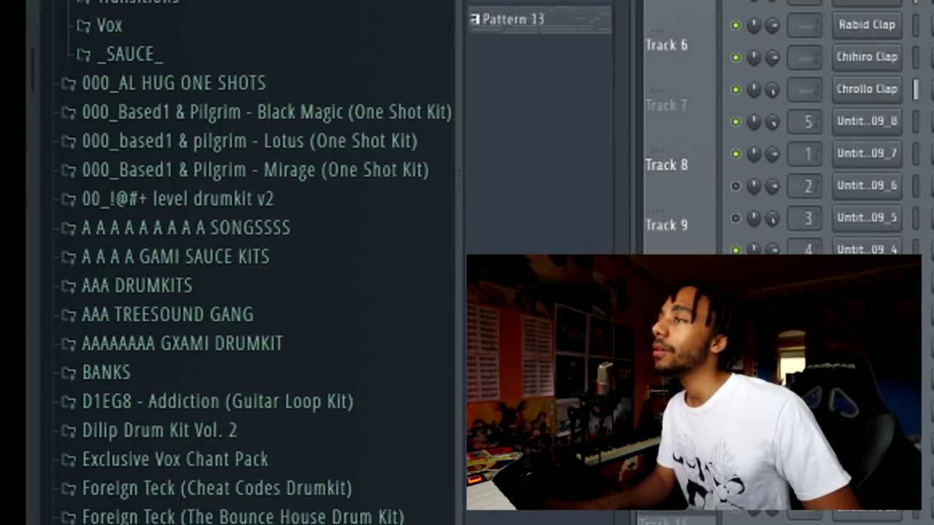
{"action": "scroll", "coordinate": [248, 263], "scroll_direction": "up", "scroll_amount": 15}
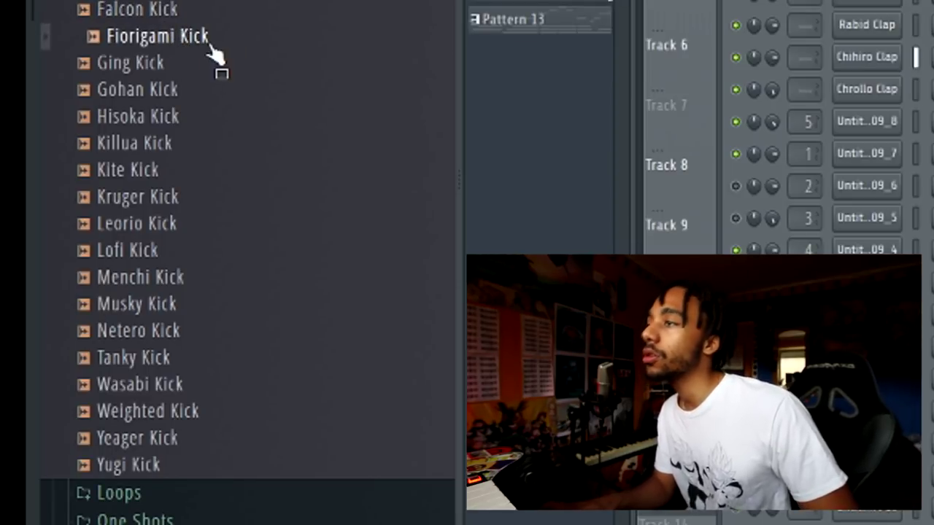
{"action": "left_click", "coordinate": [191, 121]}
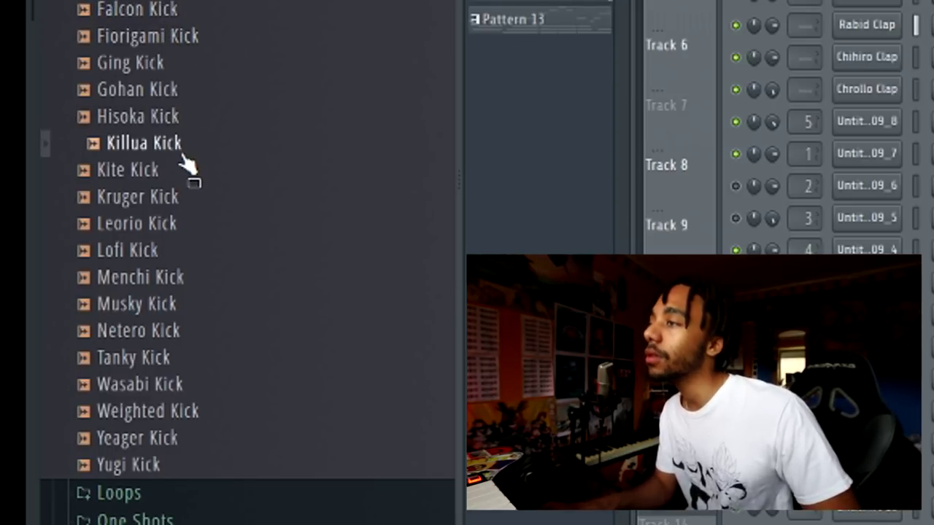
{"action": "left_click", "coordinate": [191, 207]}
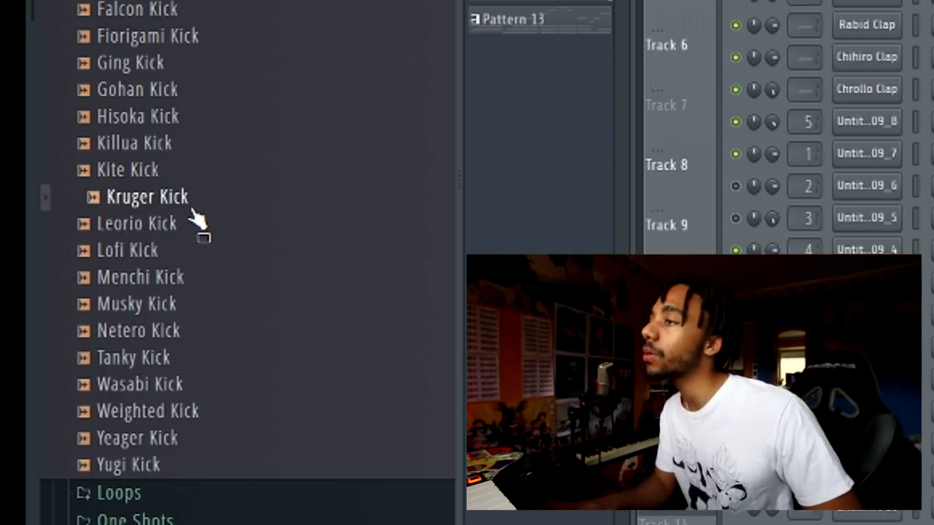
{"action": "left_click", "coordinate": [191, 279]}
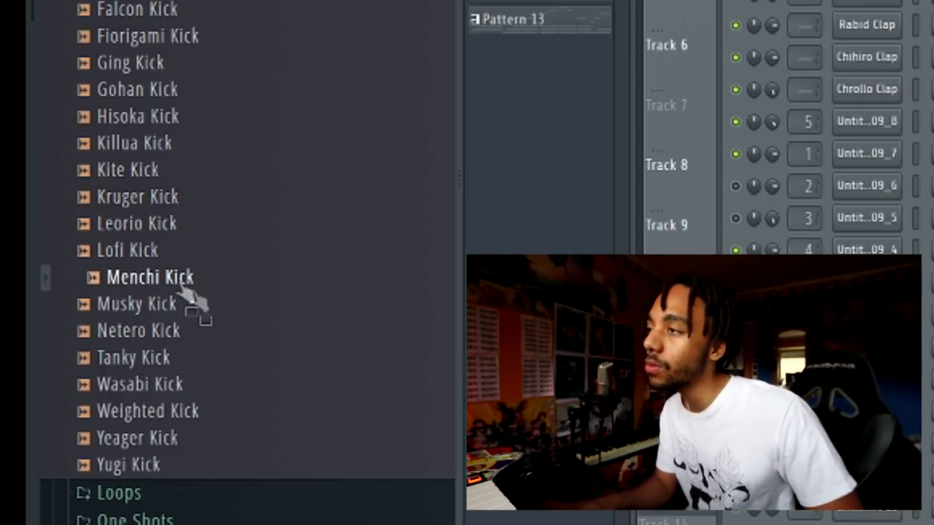
{"action": "left_click", "coordinate": [205, 306]}
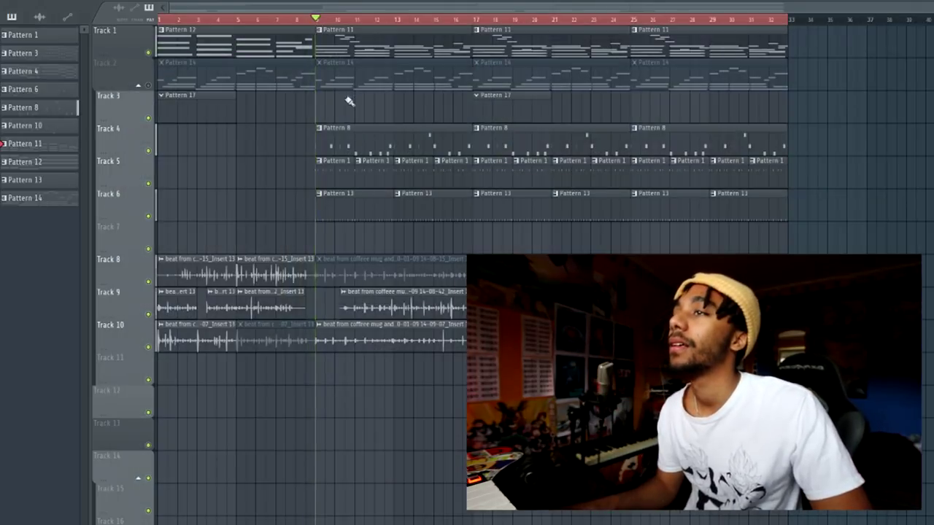
Play the arrangement from bar 9, open the Omnisphere channel and browse its KEYS patches
{"action": "key", "text": "space"}
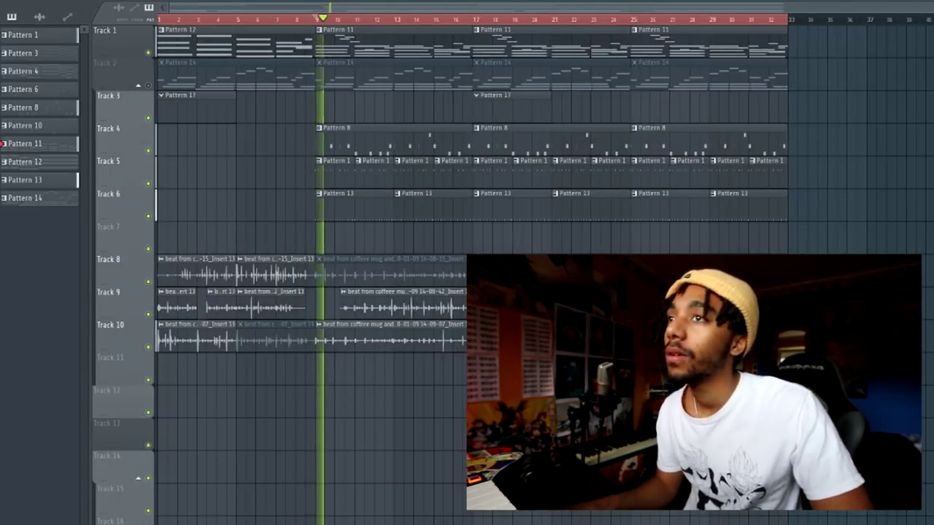
{"action": "key", "text": "F6"}
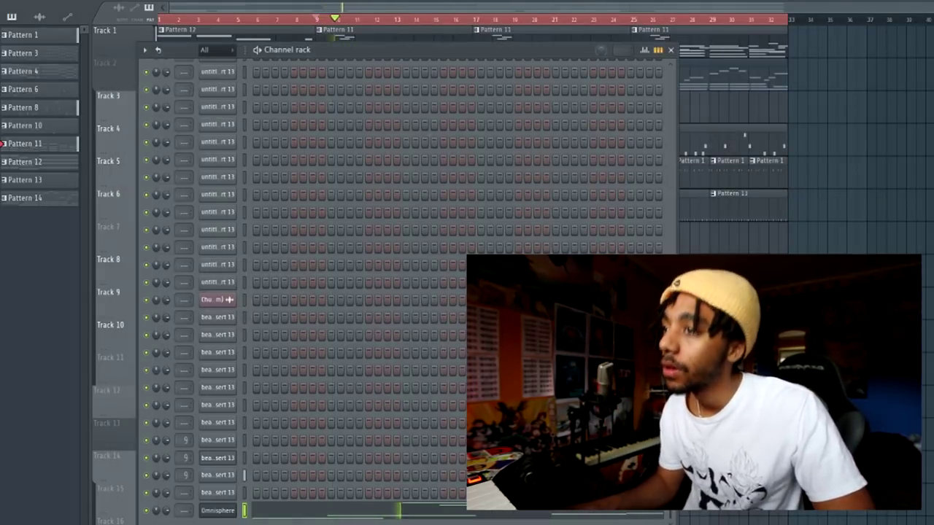
{"action": "left_click", "coordinate": [226, 511]}
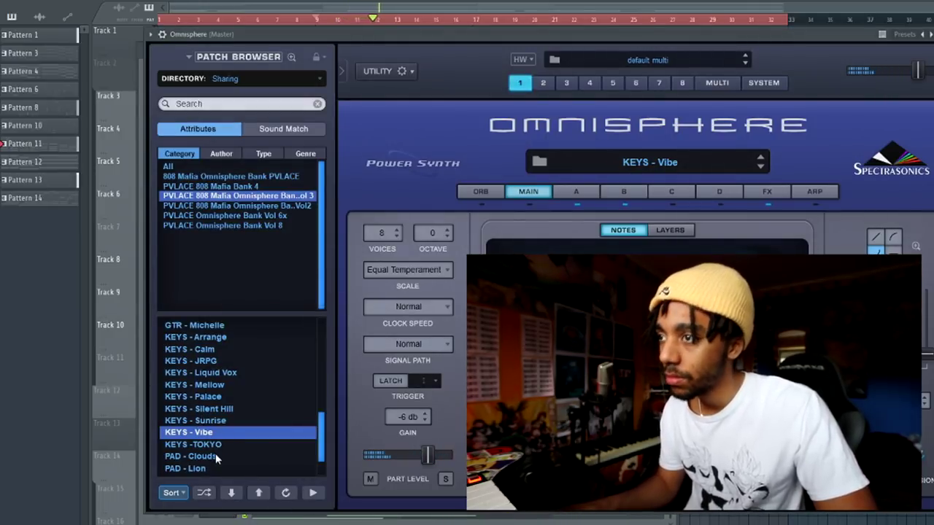
{"action": "left_click", "coordinate": [217, 398]}
{"action": "left_click_drag", "start_coordinate": [530, 33], "coordinate": [615, 43]}
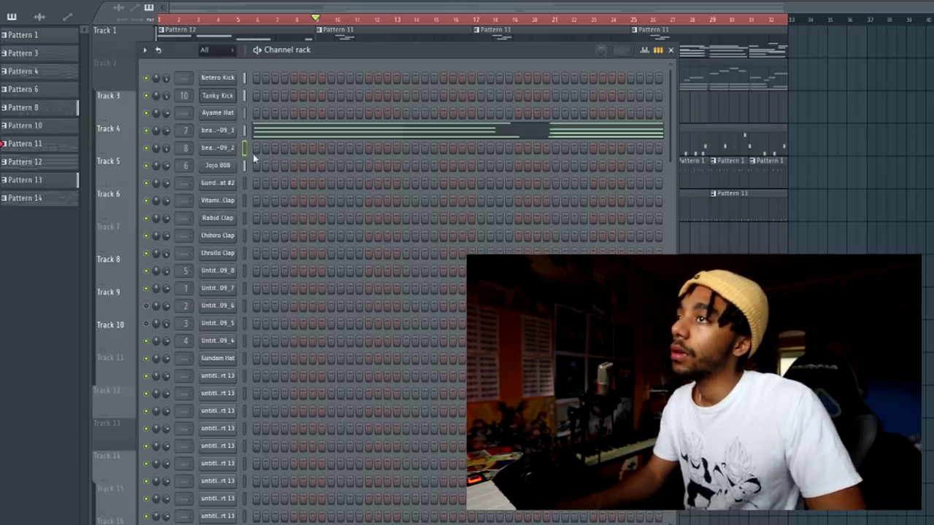
Draw a B4 note across bar 2 and an A#4 note starting at bar 3 in the piano roll of the channel ending in 09_2
{"action": "right_click", "coordinate": [227, 148]}
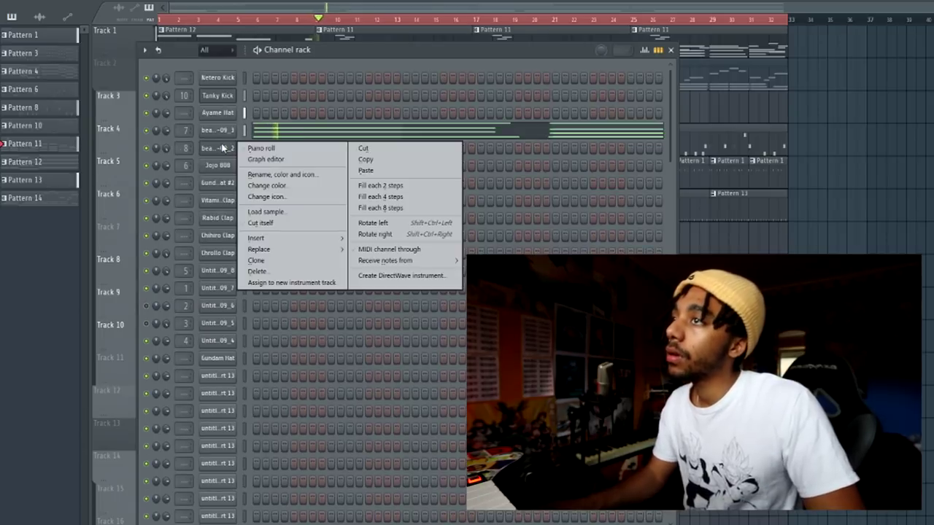
{"action": "left_click", "coordinate": [256, 149]}
{"action": "scroll", "coordinate": [215, 332], "scroll_direction": "down", "scroll_amount": 3}
{"action": "key", "text": "space"}
{"action": "left_click_drag", "start_coordinate": [109, 253], "coordinate": [98, 197]}
{"action": "key", "text": "space"}
{"action": "left_click_drag", "start_coordinate": [192, 201], "coordinate": [175, 214]}
{"action": "left_click", "coordinate": [154, 213]}
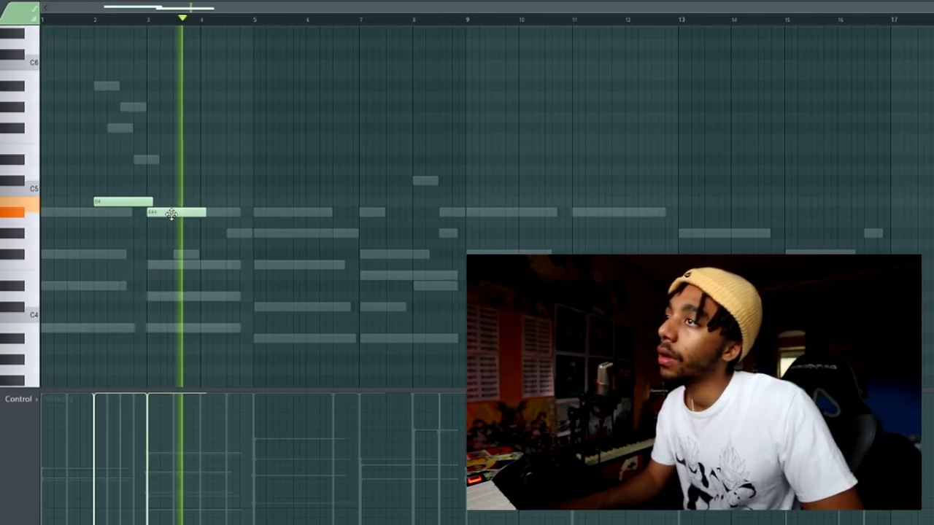
Play back the melody and lengthen the A#4 note to about three quarters through bar 4
{"action": "key", "text": "space"}
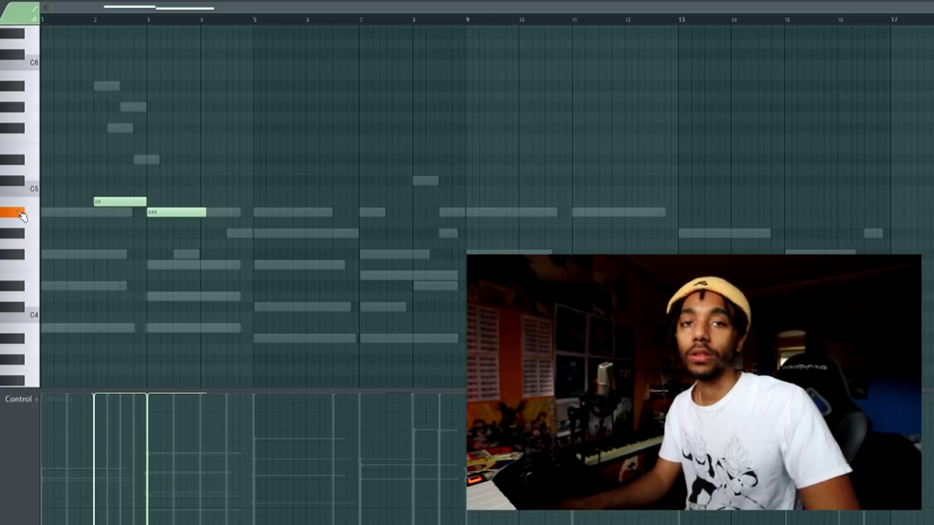
{"action": "key", "text": "space"}
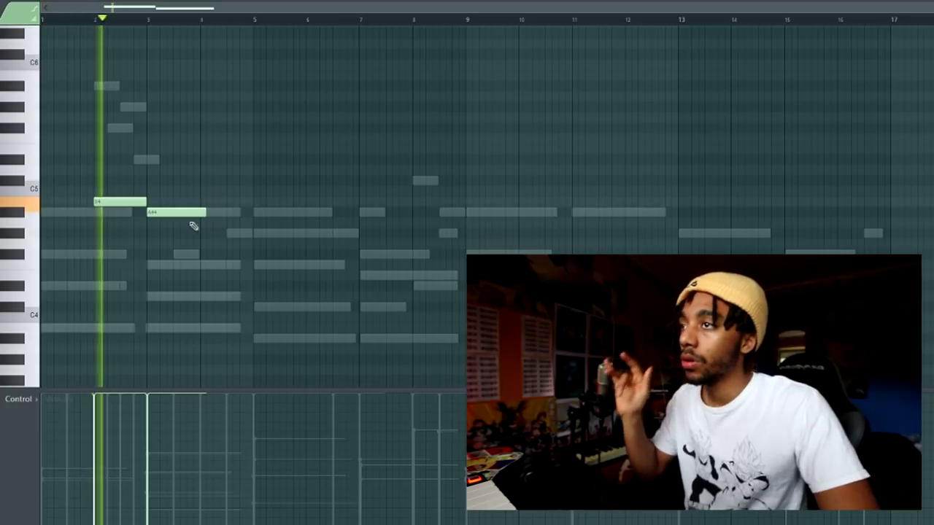
{"action": "left_click_drag", "start_coordinate": [206, 213], "coordinate": [240, 213]}
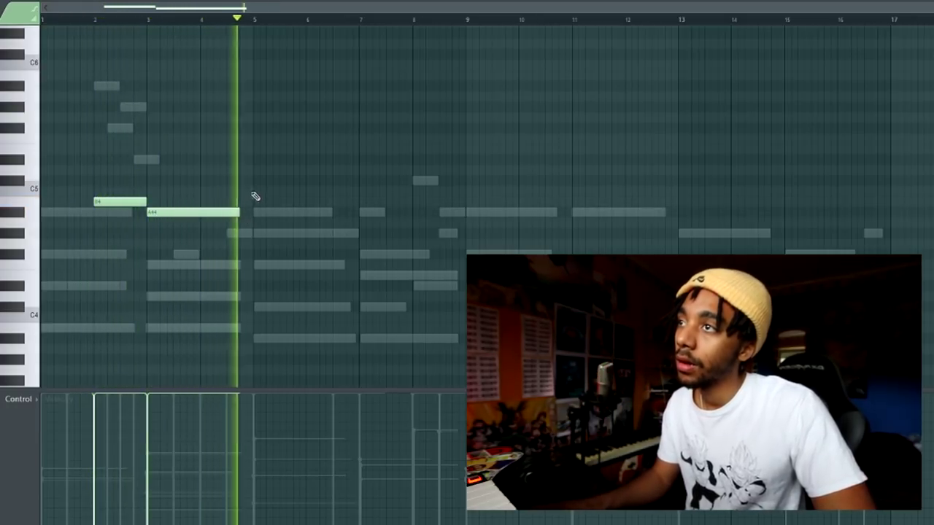
Draw a C#5 note across bars 5 and 6 and an A#4 note starting at bar 7
{"action": "left_click", "coordinate": [259, 181]}
{"action": "left_click_drag", "start_coordinate": [343, 179], "coordinate": [359, 179]}
{"action": "left_click", "coordinate": [362, 213]}
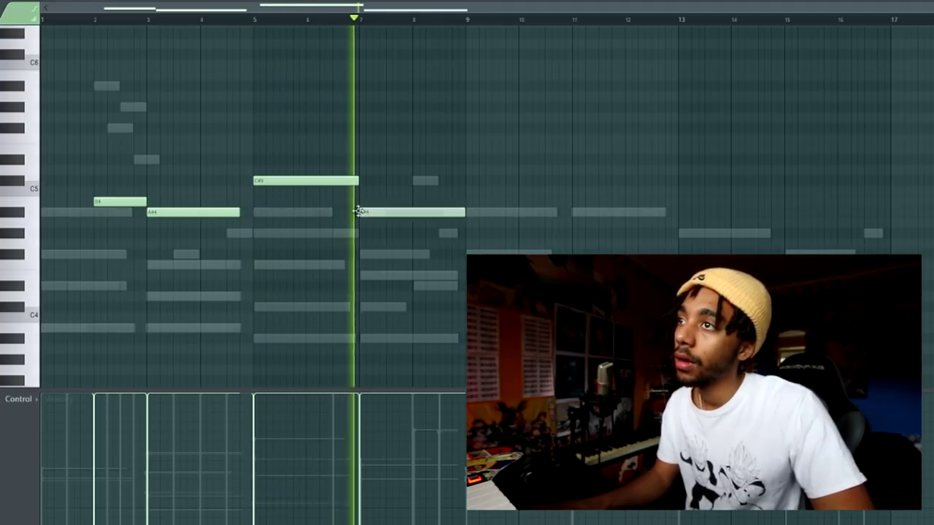
Add an F#4 note at bar 8 and a G#4 note midway through it, cutting off the overlapping tails of the A#4 and F#4 notes
{"action": "left_click", "coordinate": [419, 244]}
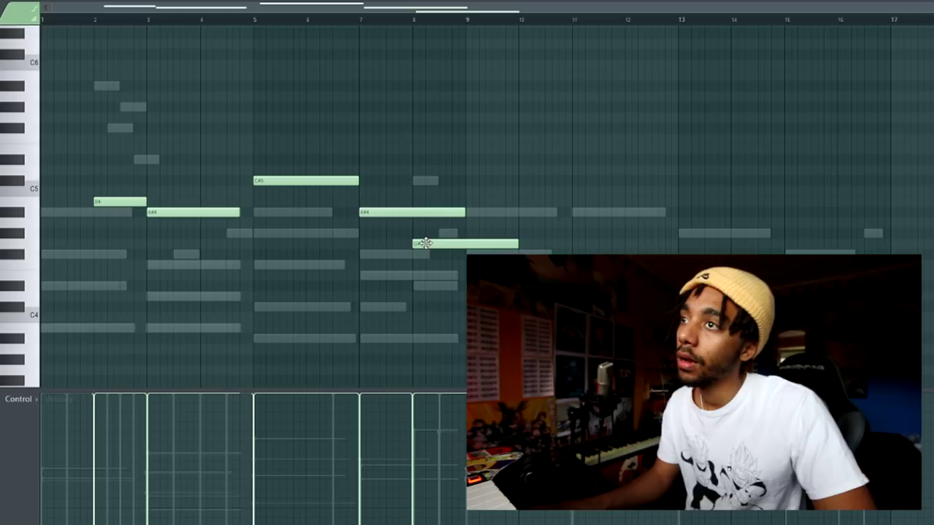
{"action": "left_click_drag", "start_coordinate": [425, 247], "coordinate": [424, 224]}
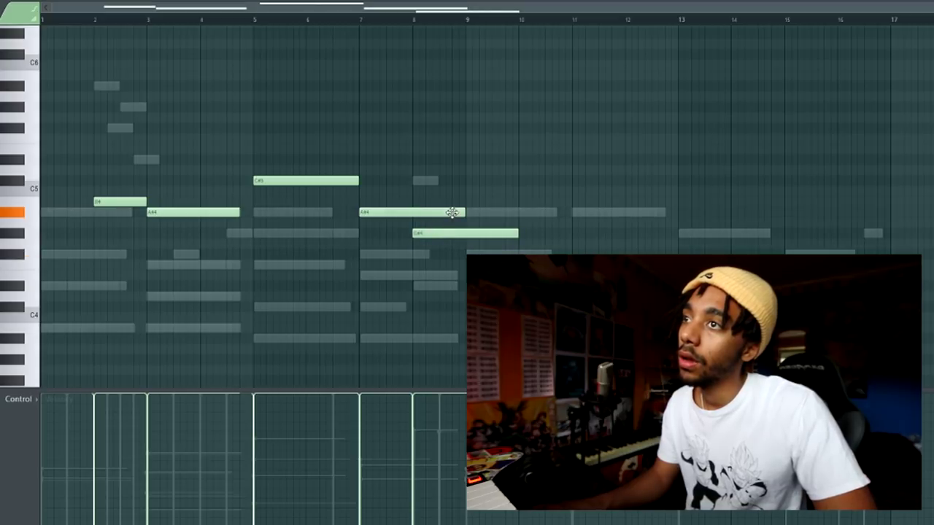
{"action": "left_click_drag", "start_coordinate": [442, 227], "coordinate": [413, 267]}
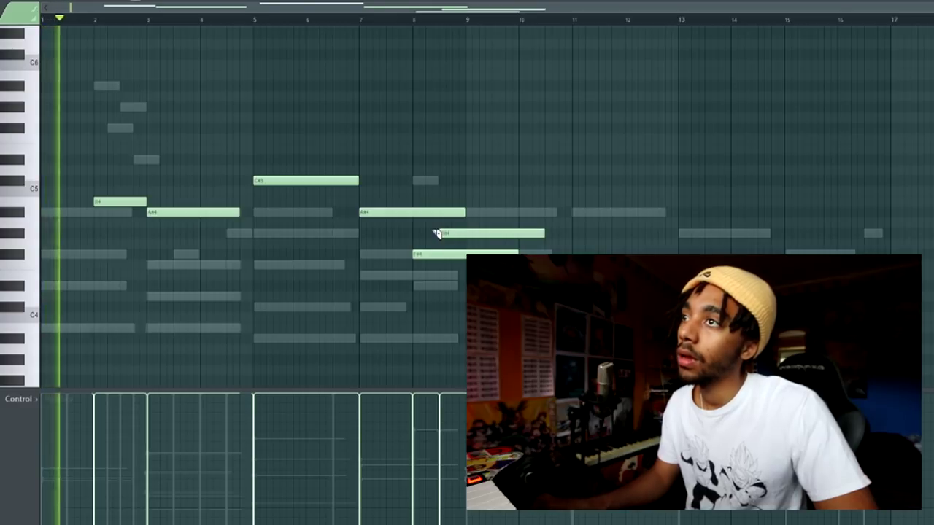
{"action": "left_click_drag", "start_coordinate": [412, 206], "coordinate": [441, 267]}
{"action": "right_click", "coordinate": [457, 255]}
{"action": "right_click", "coordinate": [434, 214]}
{"action": "right_click", "coordinate": [433, 214]}
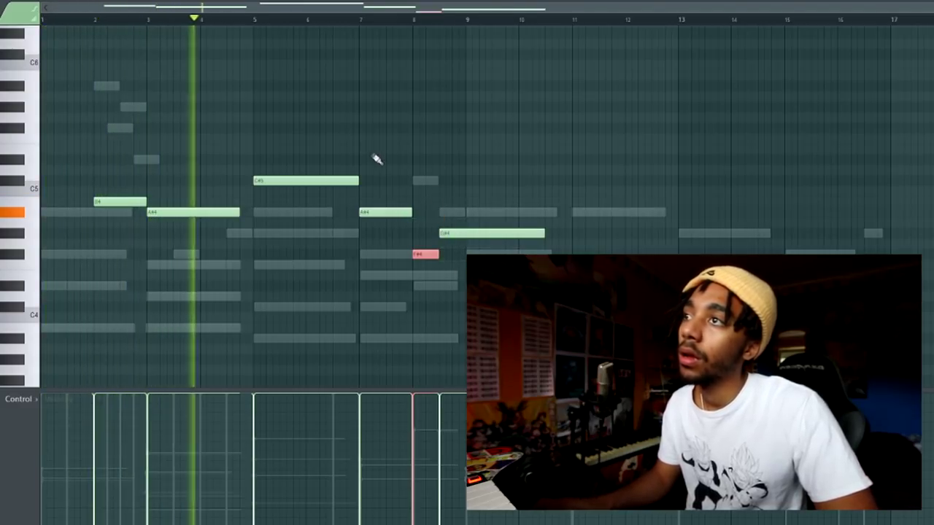
Clear the note selection and trim the G#4 note to end at bar 9
{"action": "key", "text": "ctrl+d"}
{"action": "right_click", "coordinate": [404, 154]}
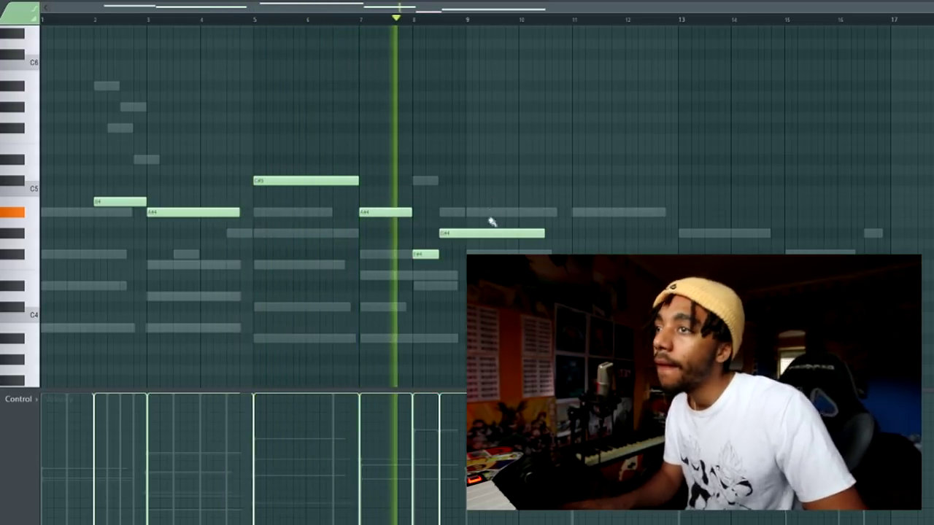
{"action": "left_click", "coordinate": [466, 234]}
{"action": "right_click", "coordinate": [479, 234]}
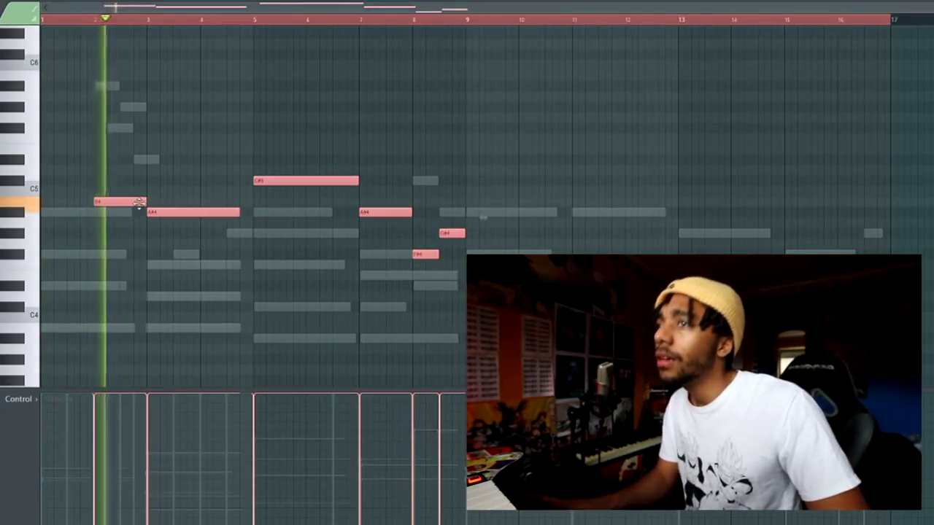
Add Fruity Reeverb 2 to mixer track 8 of the channel ending in 09_2 and raise its wet level
{"action": "key", "text": "F7"}
{"action": "left_click", "coordinate": [218, 149]}
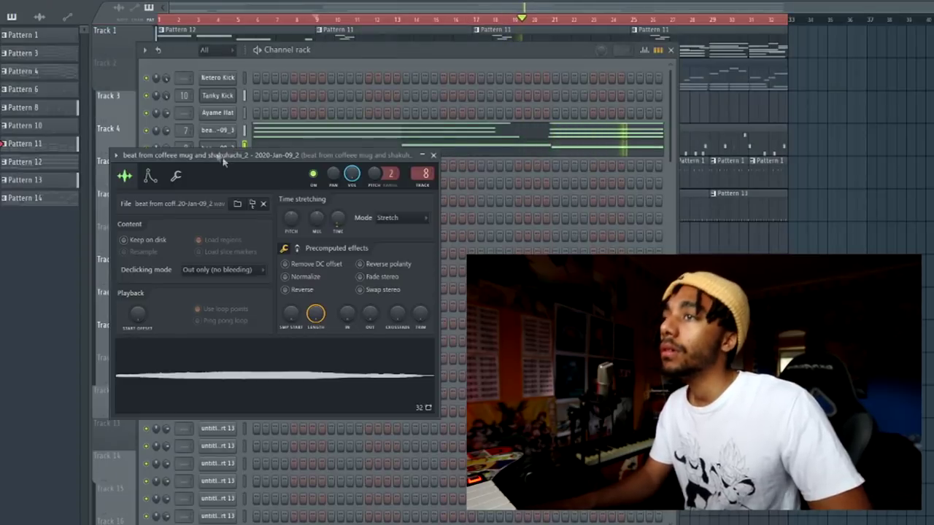
{"action": "key", "text": "F9"}
{"action": "left_click", "coordinate": [931, 139]}
{"action": "left_click", "coordinate": [930, 149]}
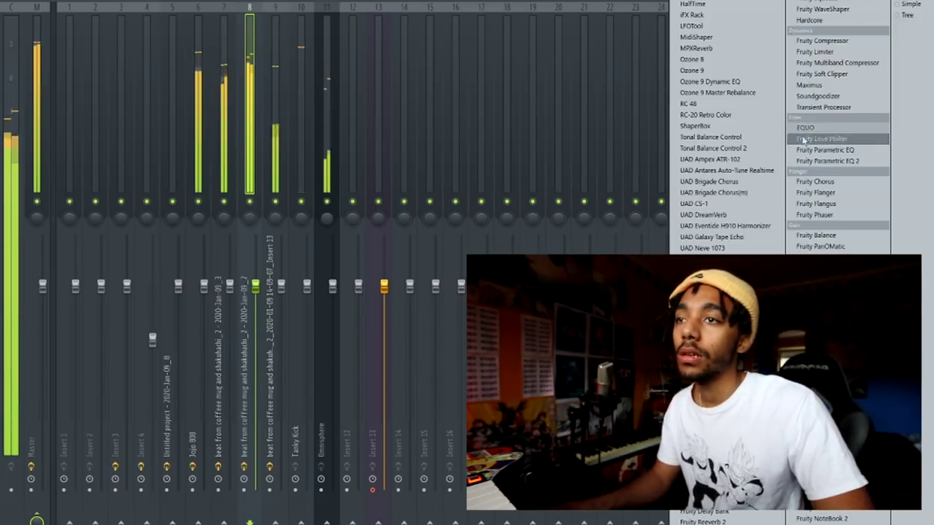
{"action": "left_click", "coordinate": [723, 521]}
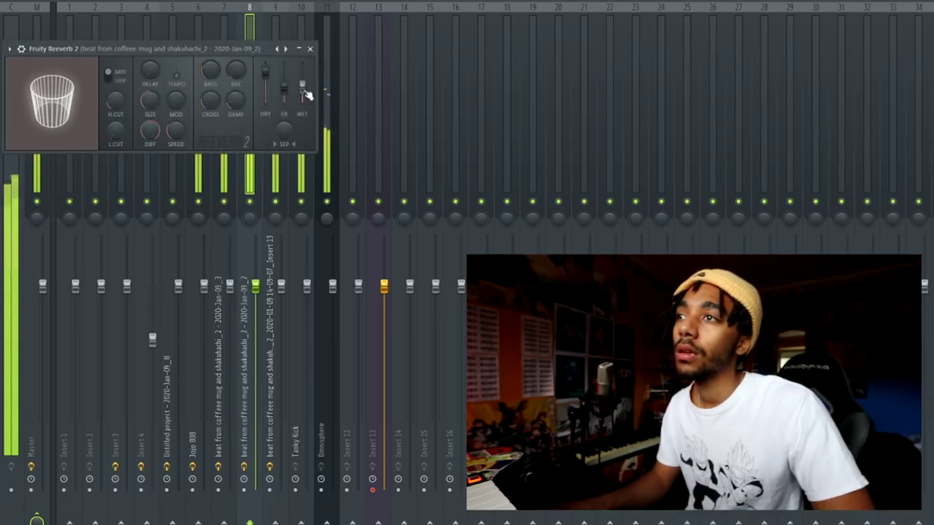
{"action": "mouse_move", "coordinate": [302, 69]}
{"action": "left_mouse_down"}
{"action": "mouse_move", "coordinate": [302, 78]}
{"action": "mouse_move", "coordinate": [303, 68]}
{"action": "left_mouse_up"}
{"action": "left_click", "coordinate": [311, 49]}
Add Fruity Parametric EQ 2 to mixer track 8, cut the lows and dip the low mids and highs
{"action": "left_click", "coordinate": [927, 151]}
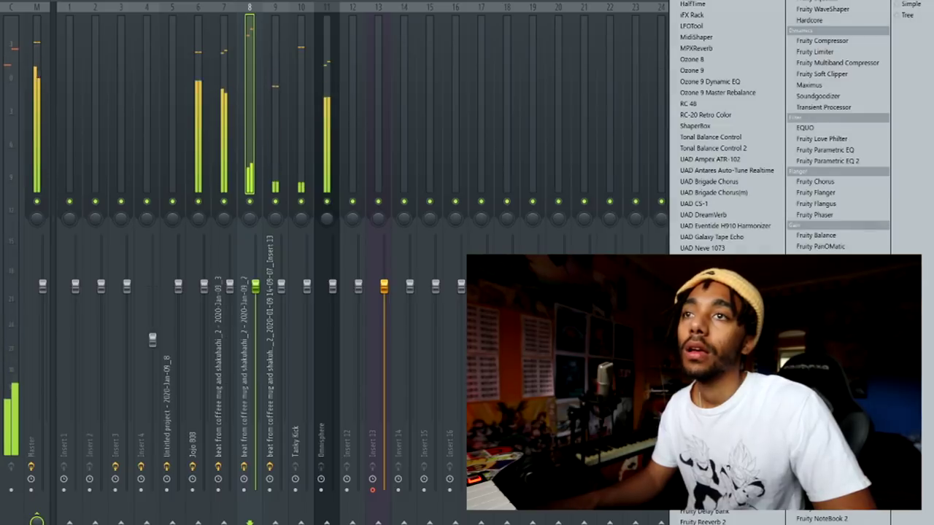
{"action": "left_click", "coordinate": [838, 160]}
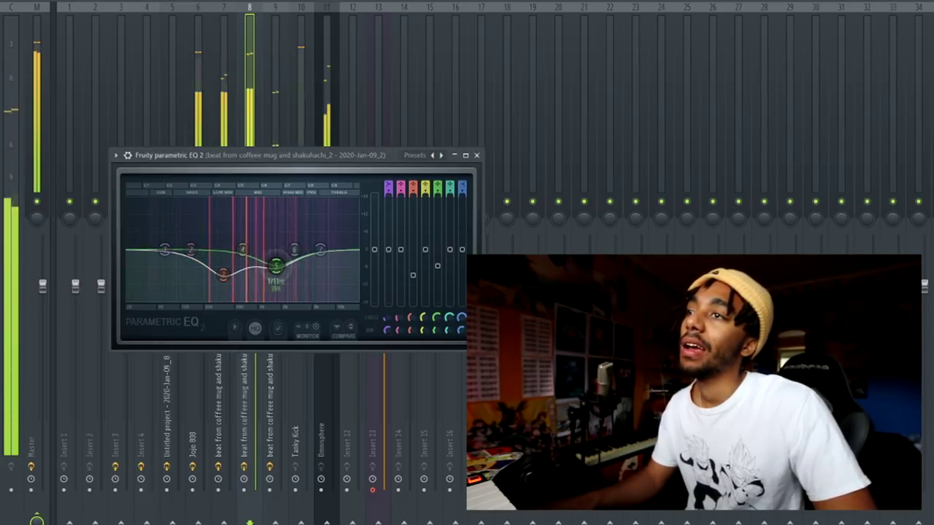
{"action": "scroll", "coordinate": [285, 283], "scroll_direction": "up", "scroll_amount": 1}
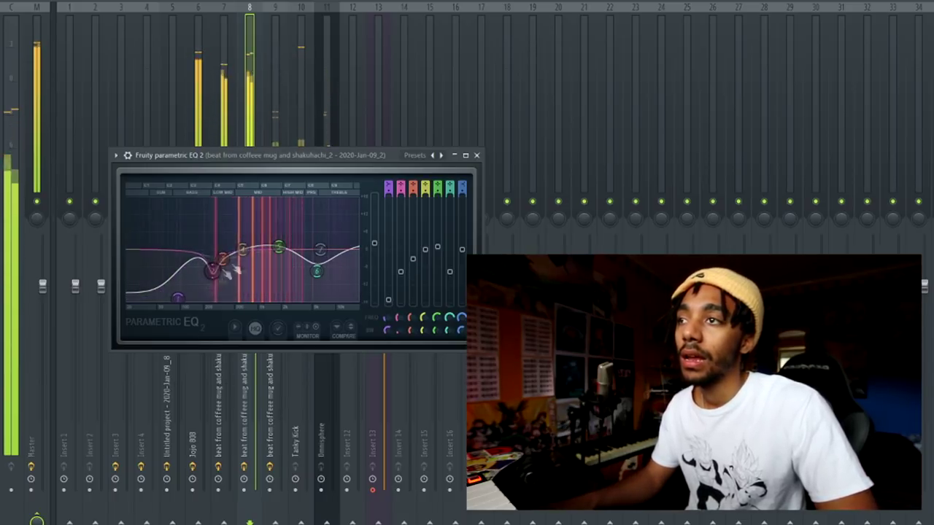
{"action": "left_click", "coordinate": [477, 155]}
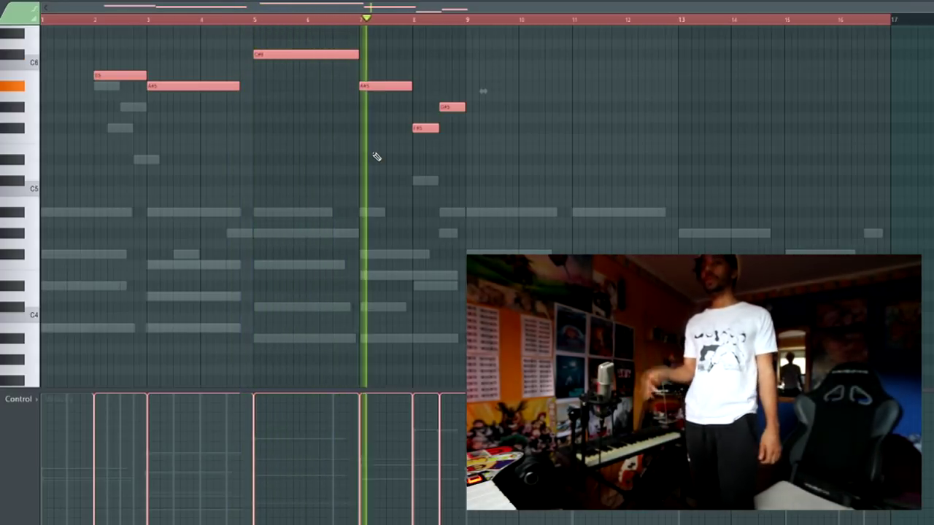
Cut the melody notes from the channel ending in 09_2 in Pattern 11 and check its remaining notes
{"action": "key", "text": "Escape"}
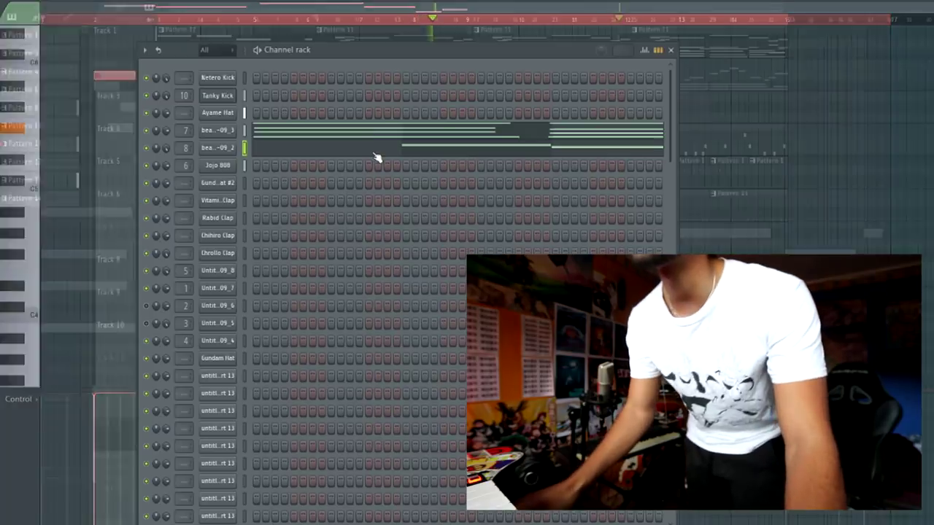
{"action": "key", "text": "ctrl+x"}
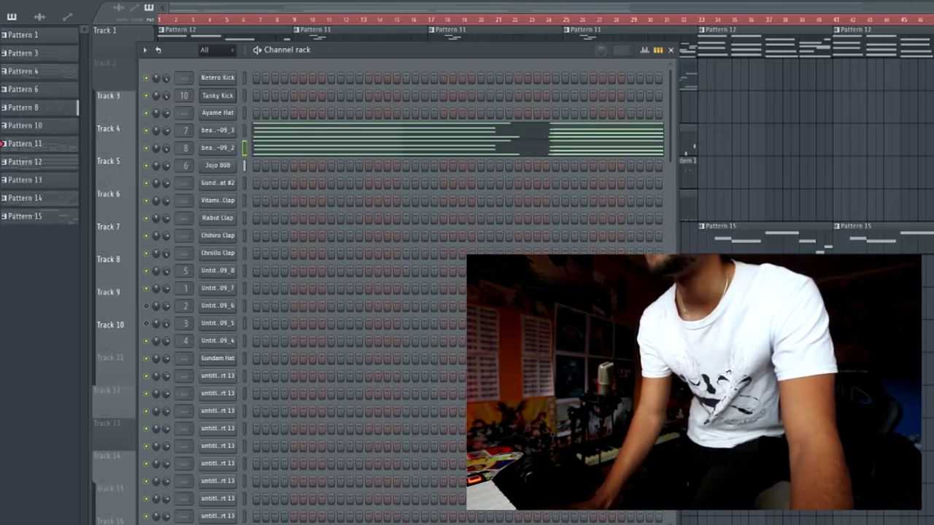
{"action": "left_click", "coordinate": [354, 156]}
{"action": "key", "text": "Escape"}
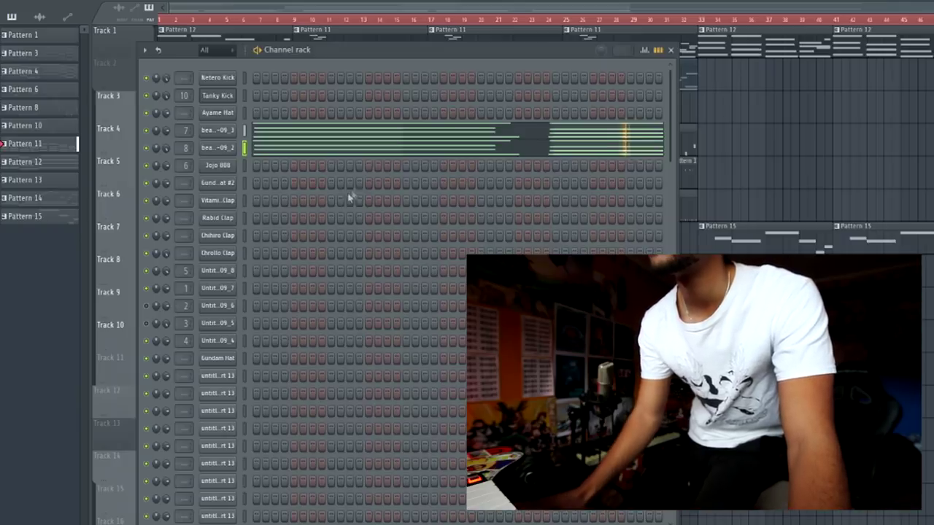
Move the chord notes of the channel ending in 09_2 from Pattern 11 into the empty Pattern 17
{"action": "key", "text": "ctrl+x"}
{"action": "key", "text": "KP_Add"}
{"action": "key", "text": "KP_Add"}
{"action": "key", "text": "KP_Add"}
{"action": "key", "text": "KP_Add"}
{"action": "key", "text": "KP_Add"}
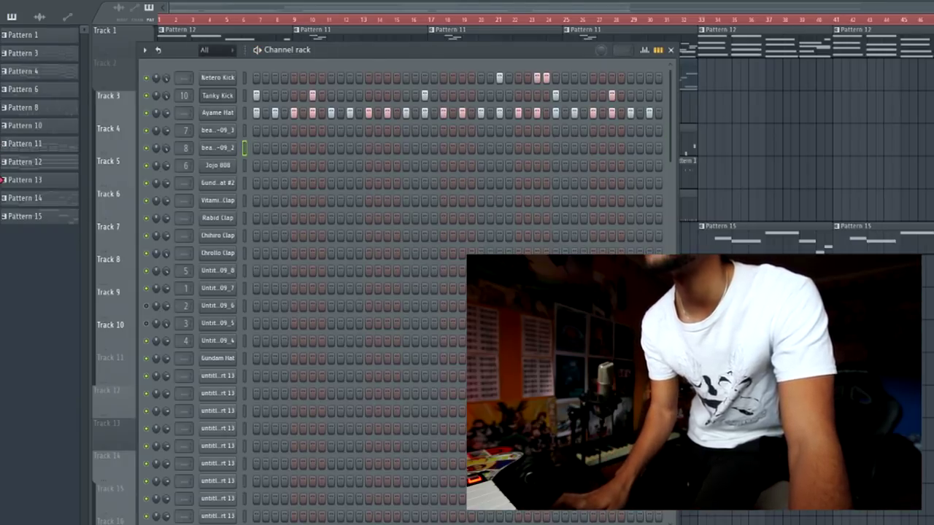
{"action": "key", "text": "ctrl+v"}
Place Pattern 17 on Track 7 at bar 9 of the playlist and trim the clip to end at bar 17
{"action": "key", "text": "F6"}
{"action": "left_click", "coordinate": [316, 229]}
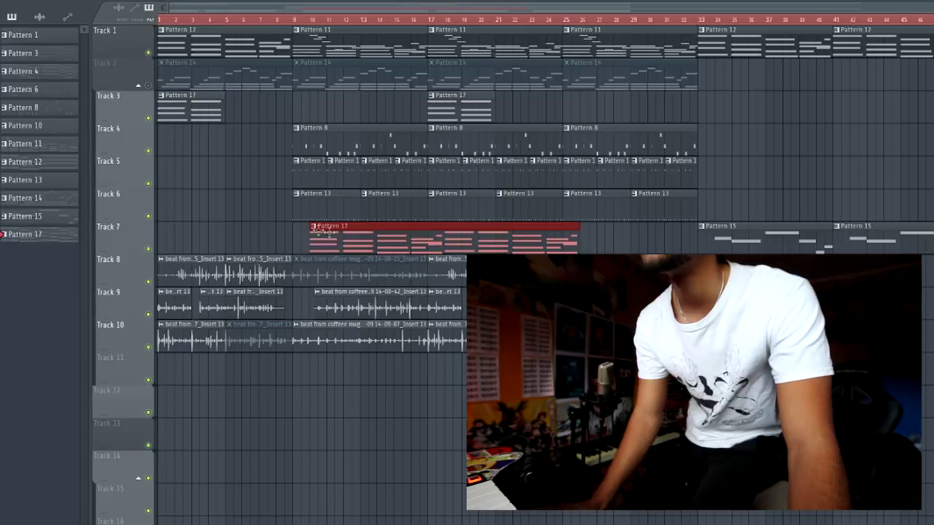
{"action": "left_click", "coordinate": [429, 241]}
{"action": "right_click", "coordinate": [470, 246]}
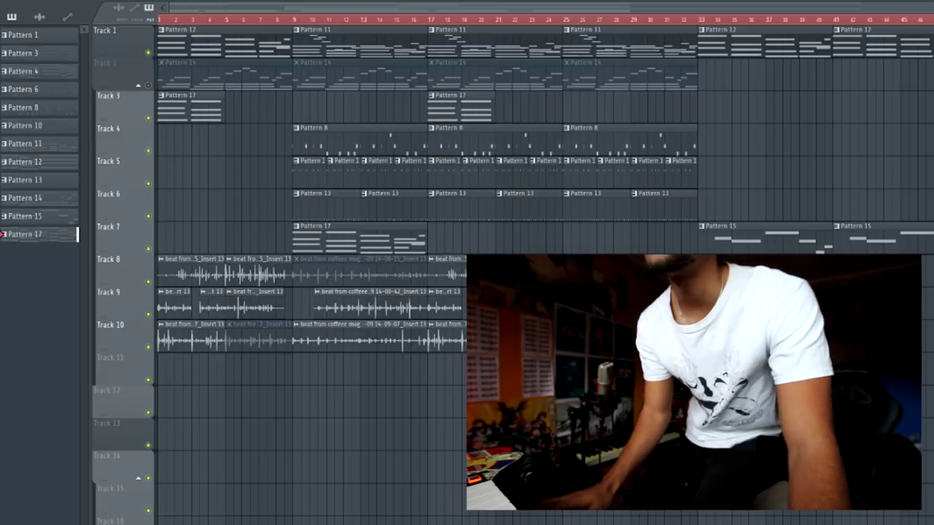
Delete the Pattern 12 clips at bars 33 and 41 on Track 1
{"action": "right_click", "coordinate": [761, 40]}
{"action": "right_click", "coordinate": [847, 46]}
{"action": "scroll", "coordinate": [723, 135], "scroll_direction": "down", "scroll_amount": 1}
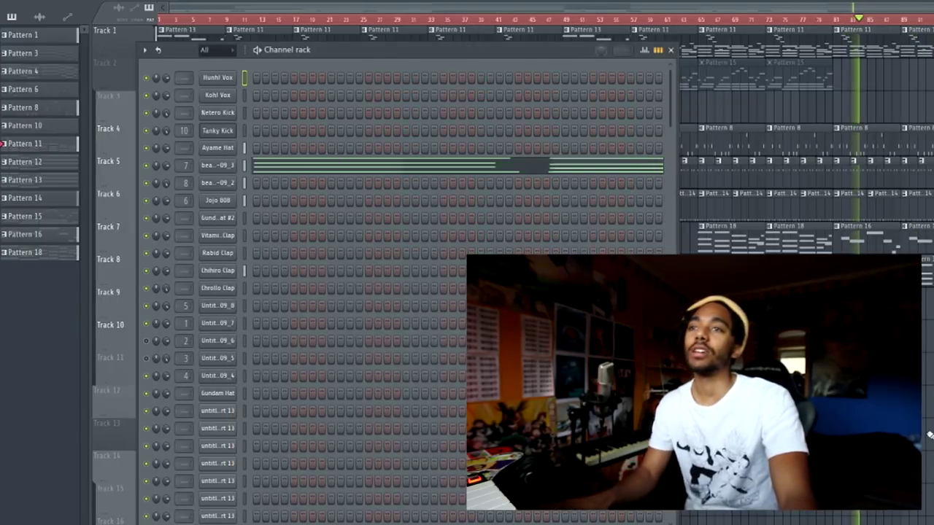
Duplicate all the melody notes of Pattern 16 one octave lower in the piano roll and return to the playlist
{"action": "key", "text": "F6"}
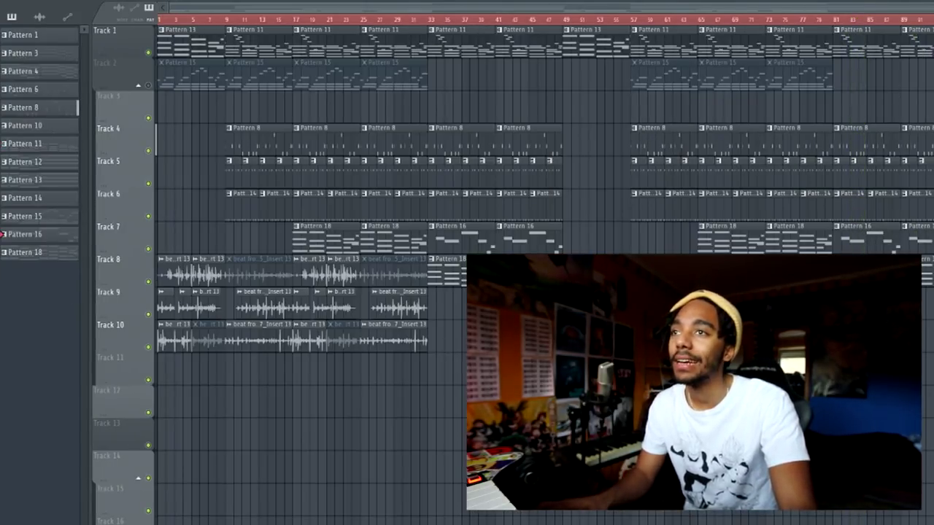
{"action": "key", "text": "F6"}
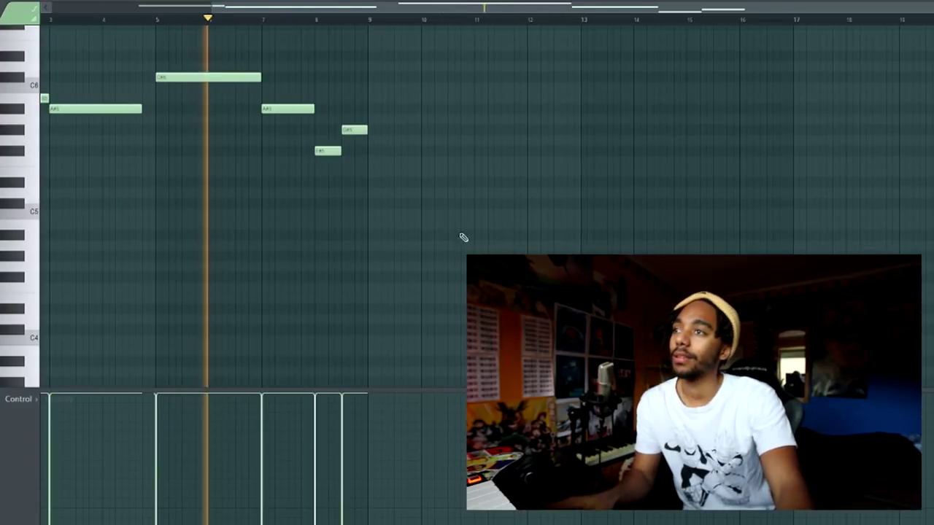
{"action": "mouse_move", "coordinate": [451, 207]}
{"action": "left_mouse_down"}
{"action": "mouse_move", "coordinate": [534, 215]}
{"action": "mouse_move", "coordinate": [549, 276]}
{"action": "left_mouse_up"}
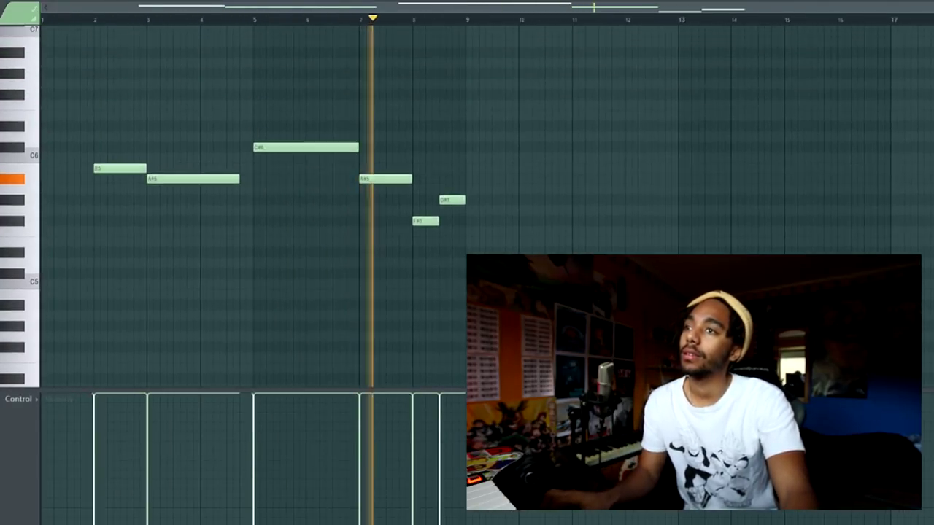
{"action": "key", "text": "ctrl+a"}
{"action": "mouse_move", "coordinate": [124, 168]}
{"action": "left_mouse_down"}
{"action": "mouse_move", "coordinate": [126, 308]}
{"action": "mouse_move", "coordinate": [125, 287]}
{"action": "left_mouse_up"}
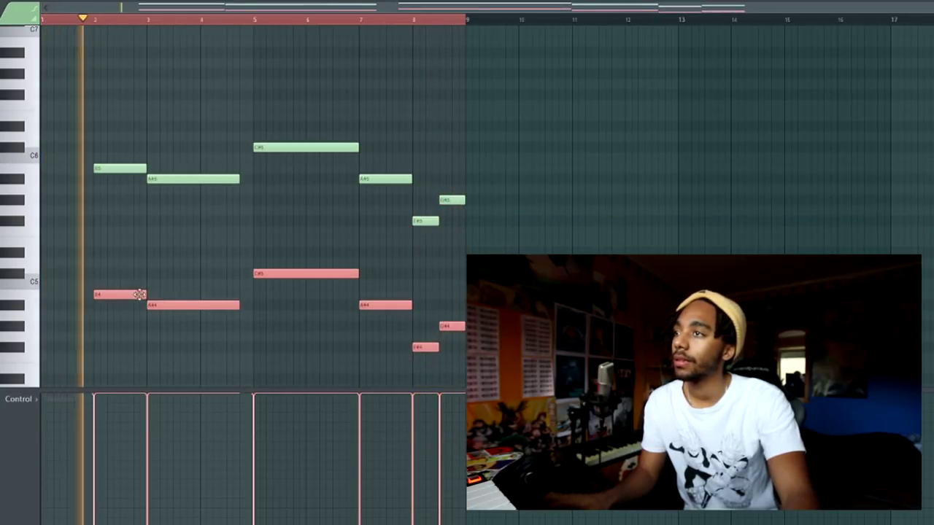
{"action": "right_click", "coordinate": [180, 255]}
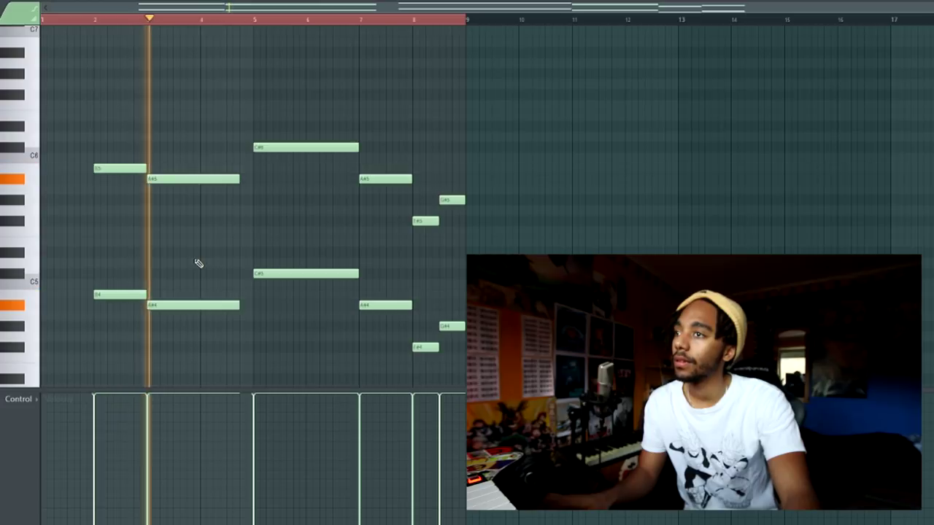
{"action": "key", "text": "space"}
{"action": "key", "text": "F5"}
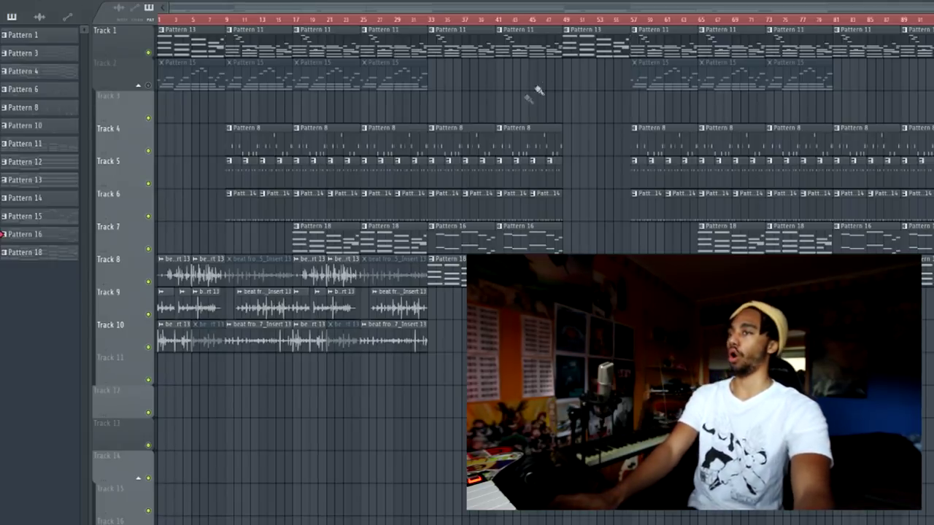
Browse the Vox samples in the sample library
{"action": "key", "text": "alt+F8"}
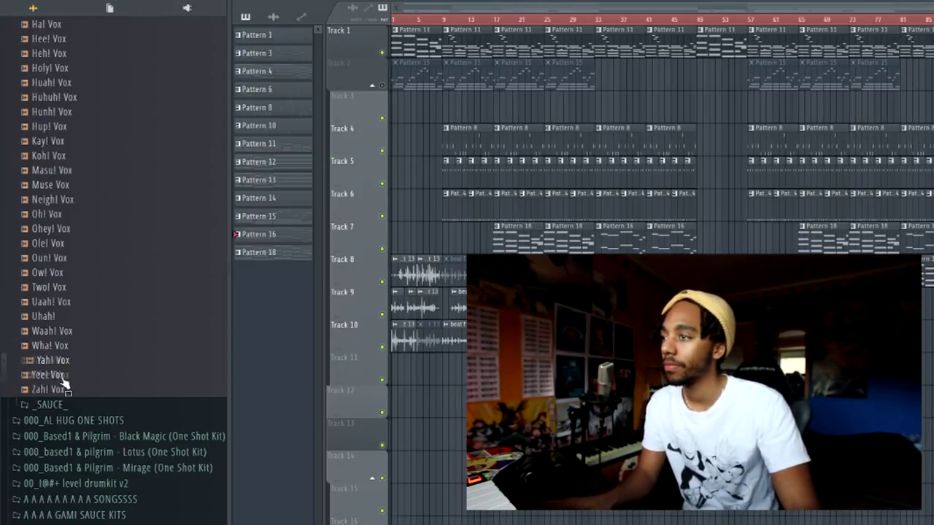
{"action": "scroll", "coordinate": [116, 372], "scroll_direction": "up", "scroll_amount": 5}
{"action": "scroll", "coordinate": [121, 372], "scroll_direction": "up", "scroll_amount": 5}
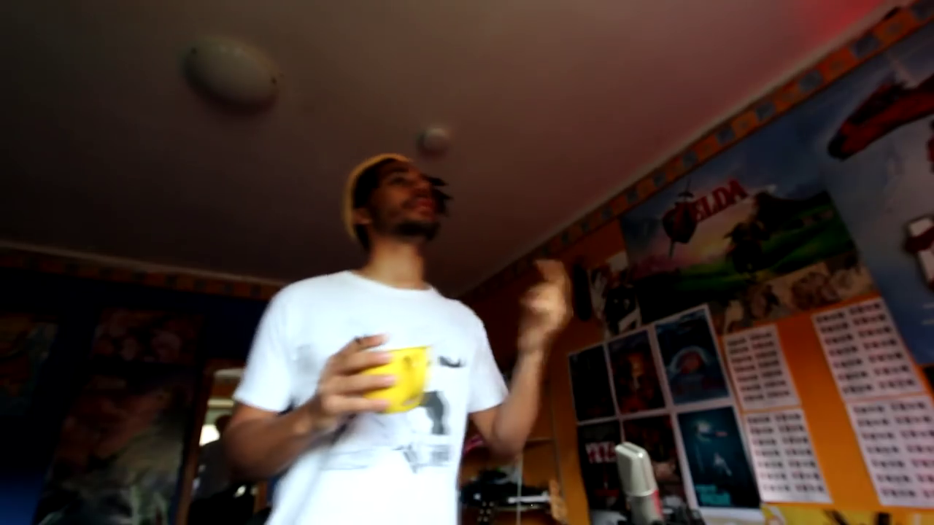